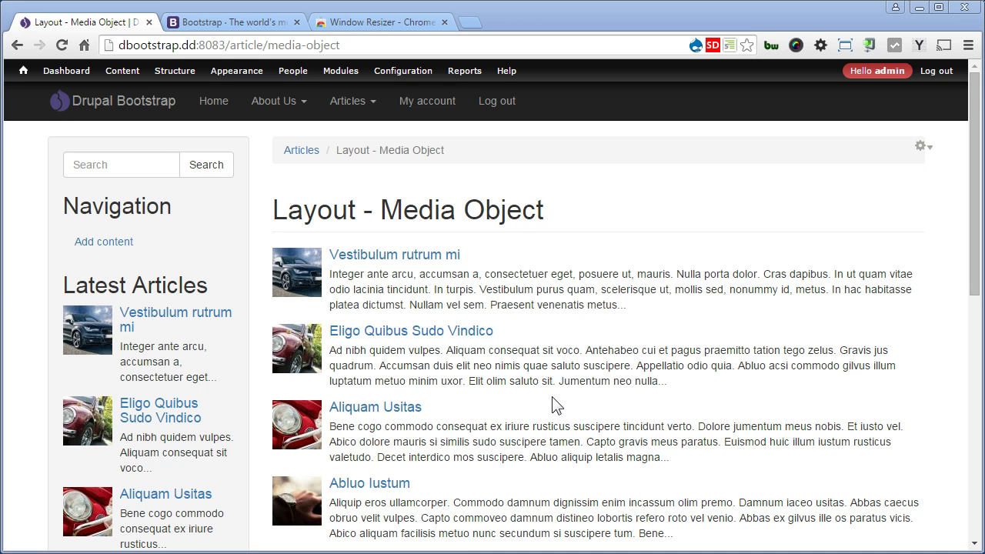
# Open the Thumbnails section of the Bootstrap components documentation and examine the default and custom content examples.
pyautogui.click(240, 18)
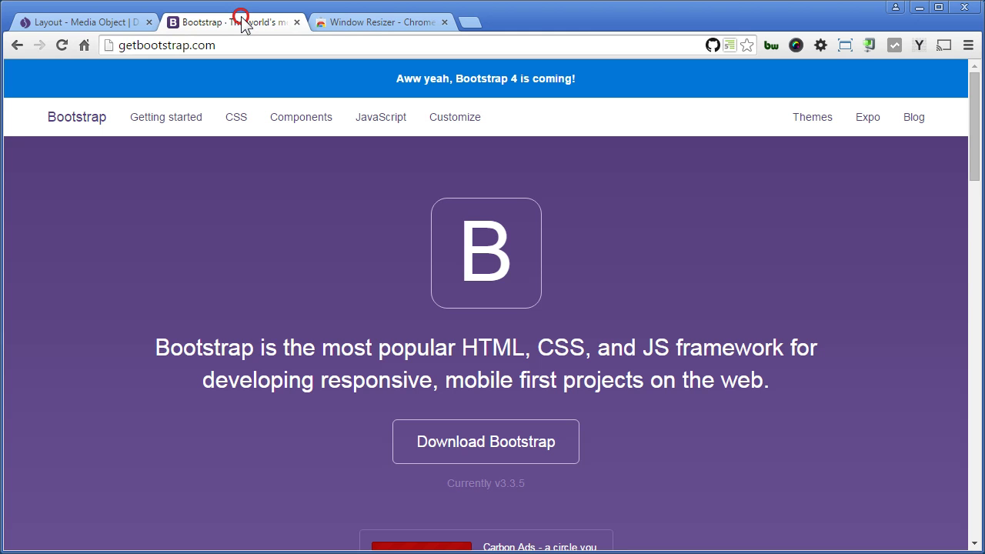
pyautogui.click(299, 120)
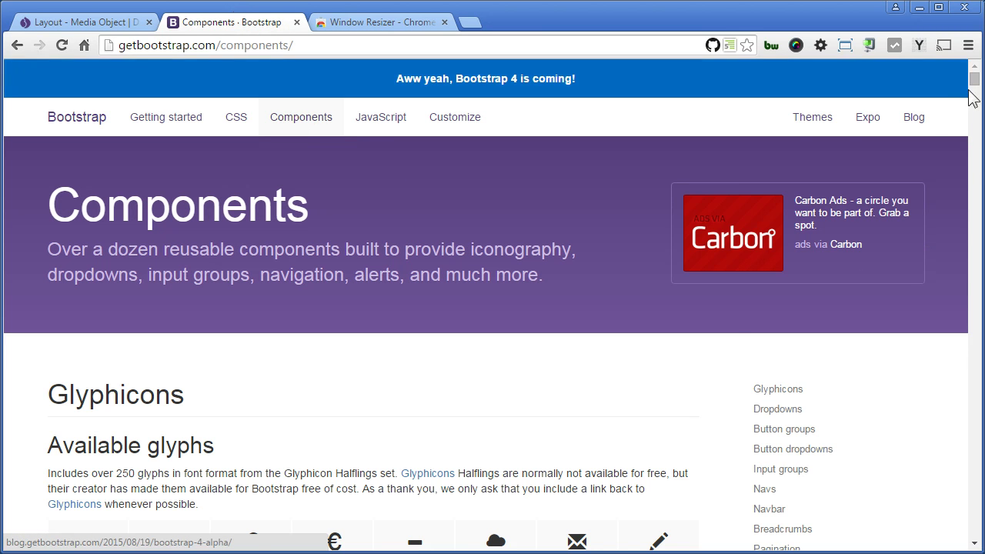
pyautogui.moveTo(974, 80); pyautogui.dragTo(978, 90)
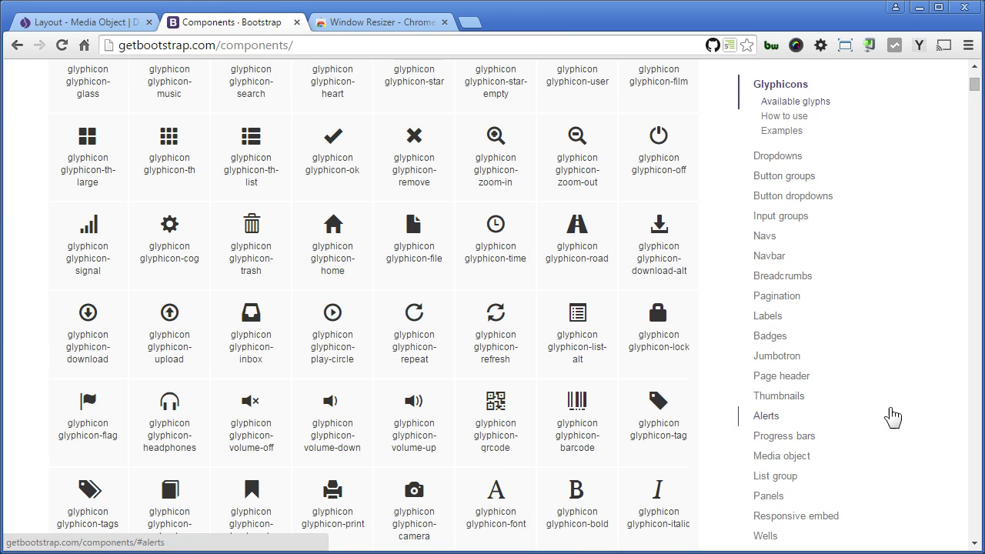
pyautogui.click(791, 398)
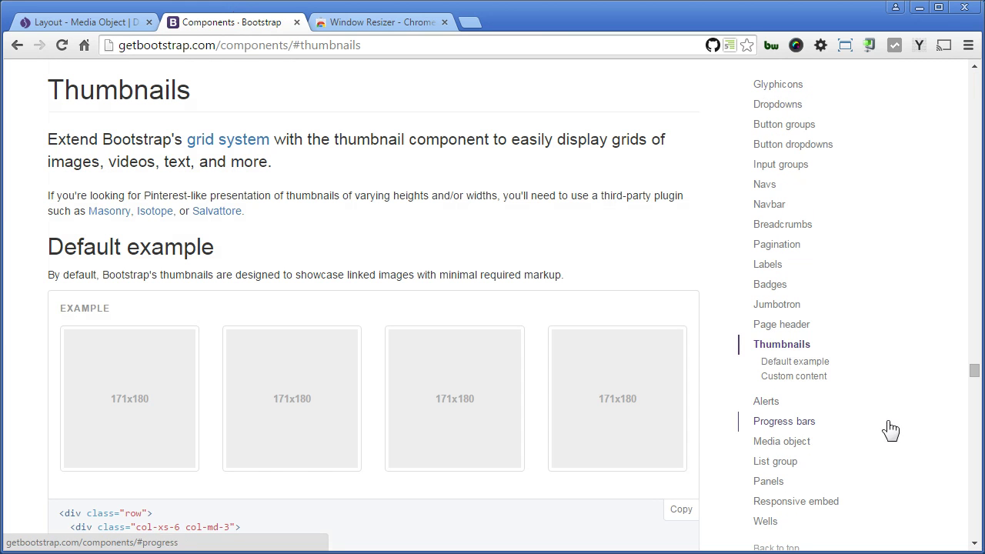
pyautogui.click(974, 542)
pyautogui.scroll(-6, 973, 543)
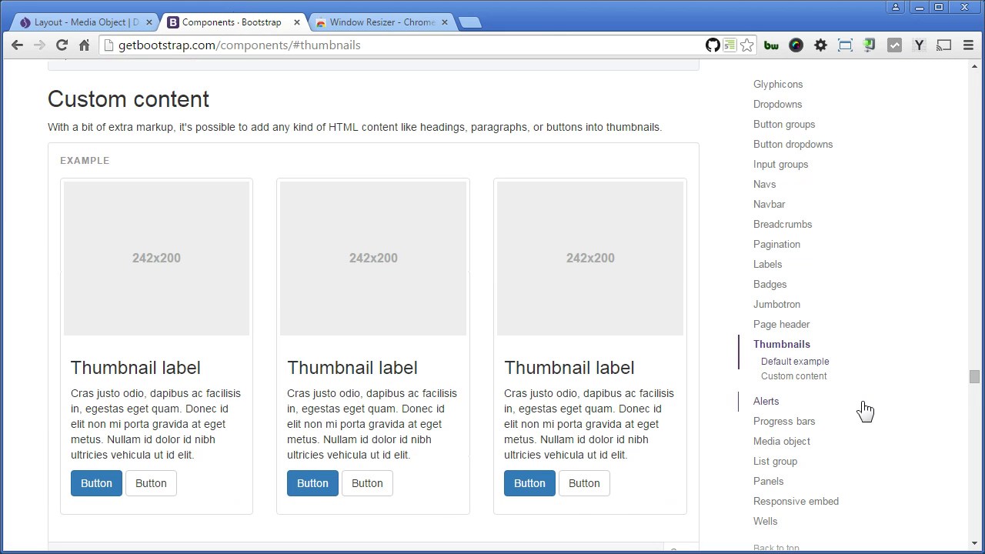
# Open the Bootstrap 4 alpha announcement and read the highlights about what replaces thumbnails.
pyautogui.moveTo(974, 377); pyautogui.dragTo(972, 71)
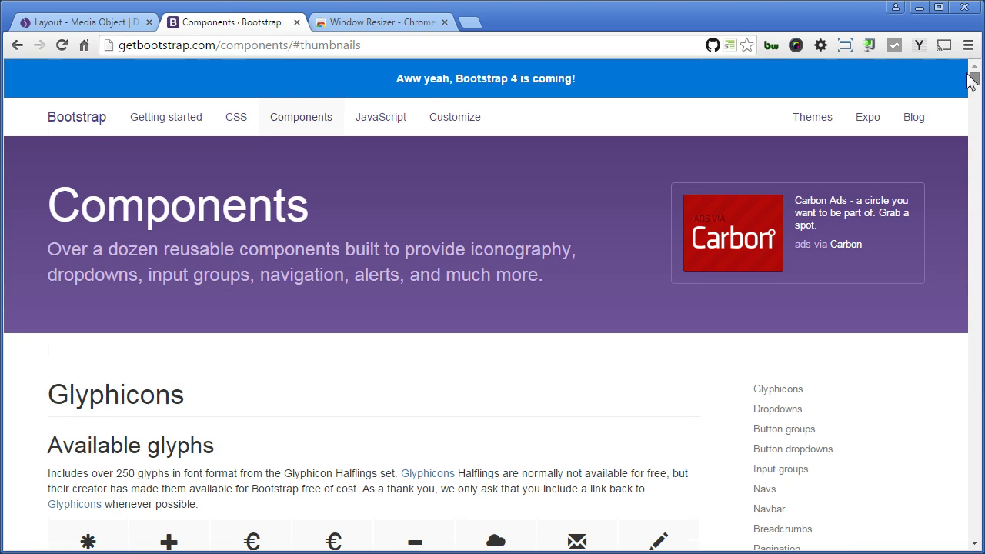
pyautogui.click(520, 79)
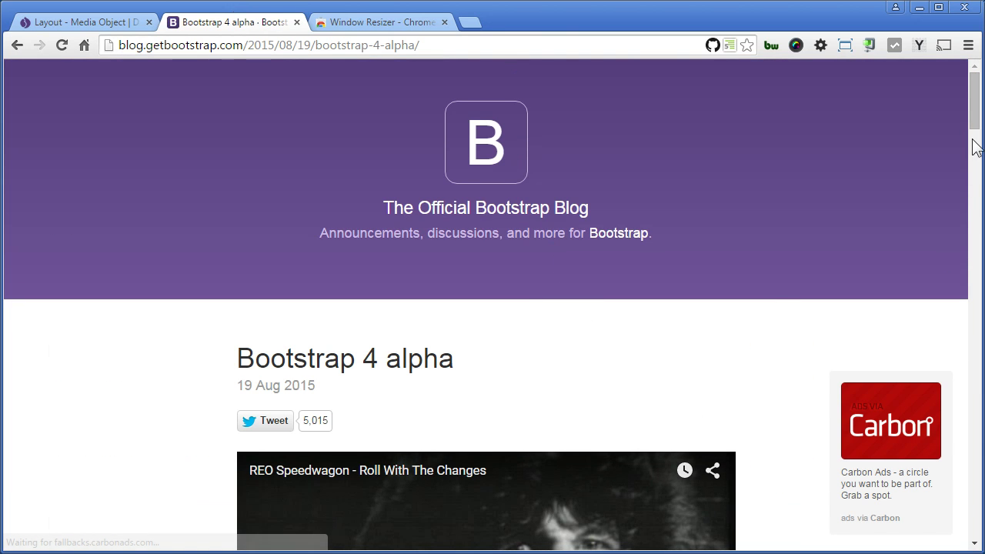
pyautogui.moveTo(977, 106); pyautogui.dragTo(976, 257)
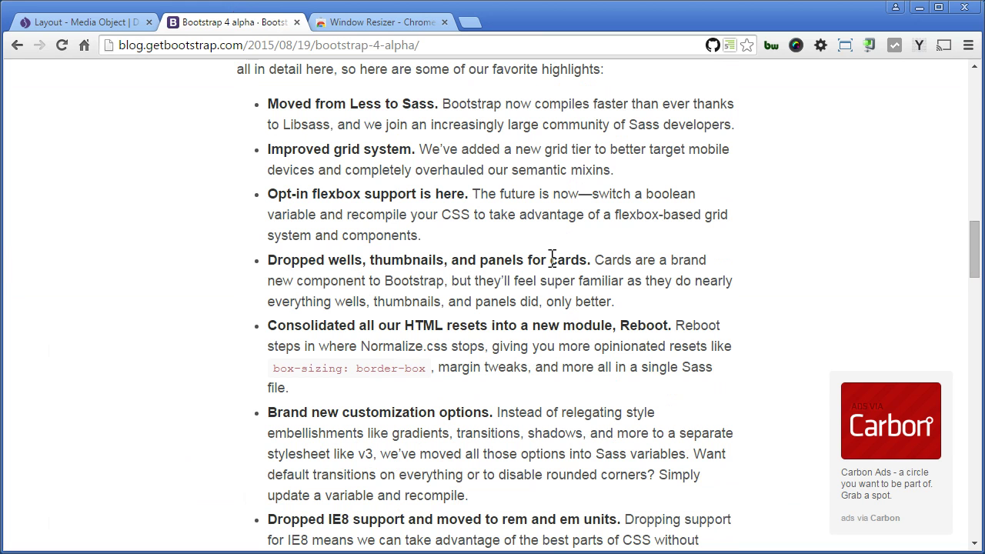
# Return to the Drupal site, open the Media Object listing's view for editing, and clone its Media Object page display.
pyautogui.click(26, 20)
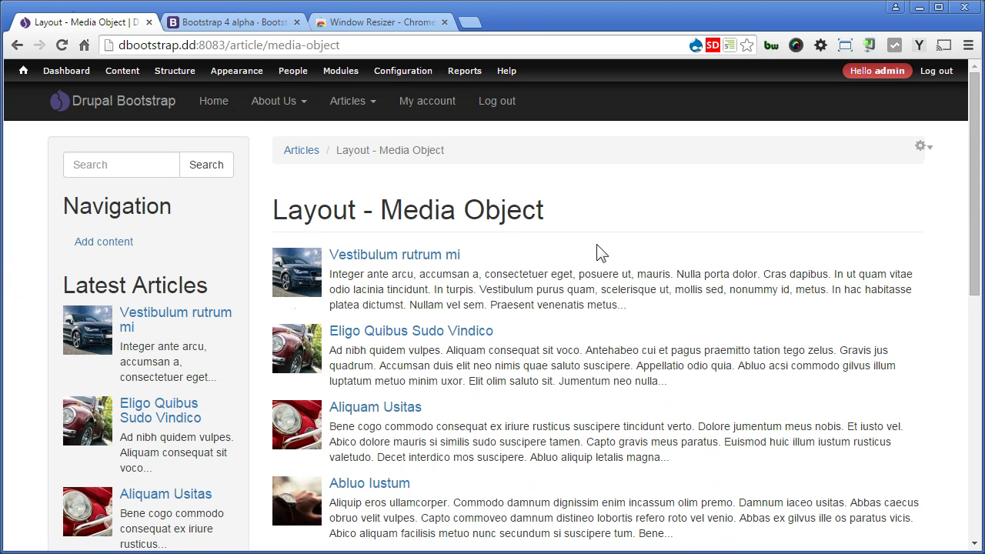
pyautogui.click(921, 146)
pyautogui.click(901, 164)
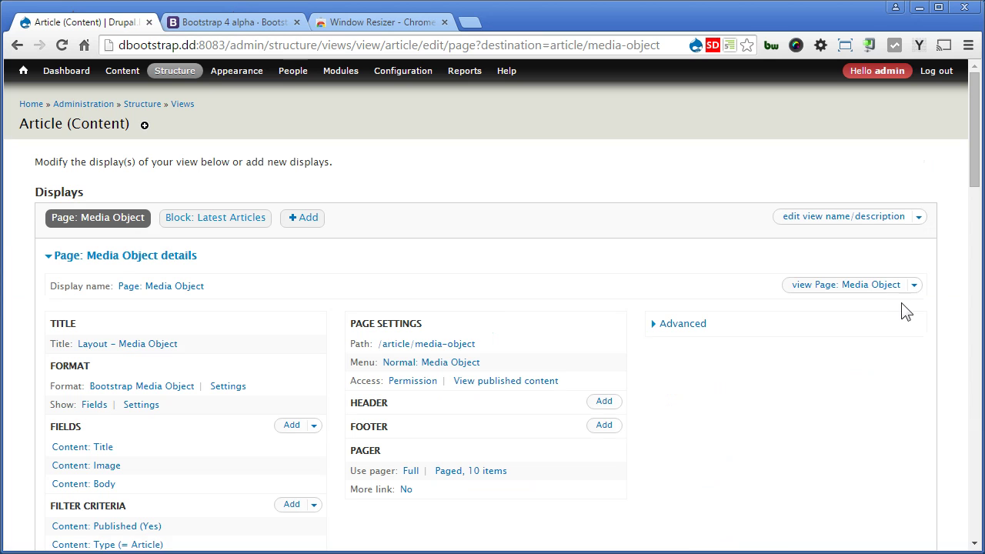
pyautogui.click(914, 287)
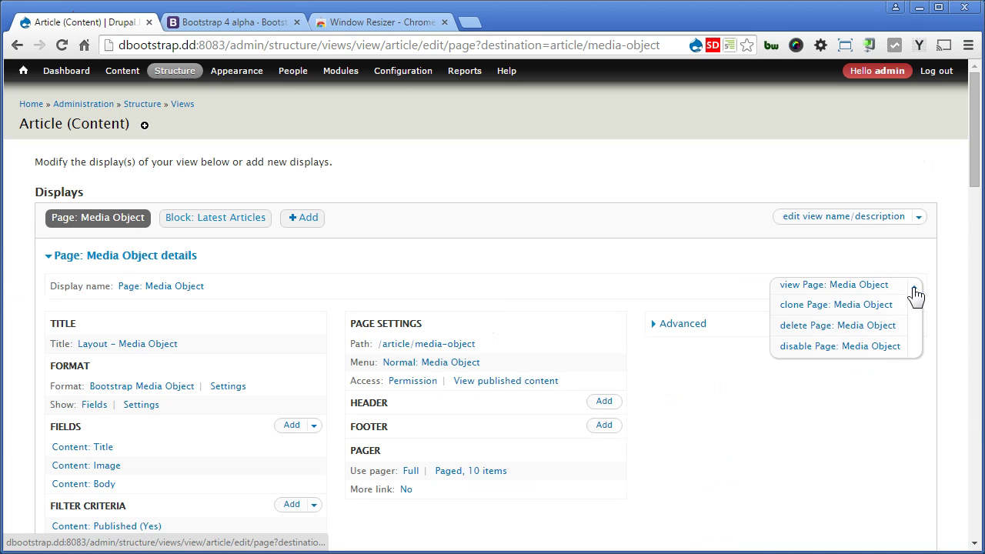
pyautogui.click(797, 306)
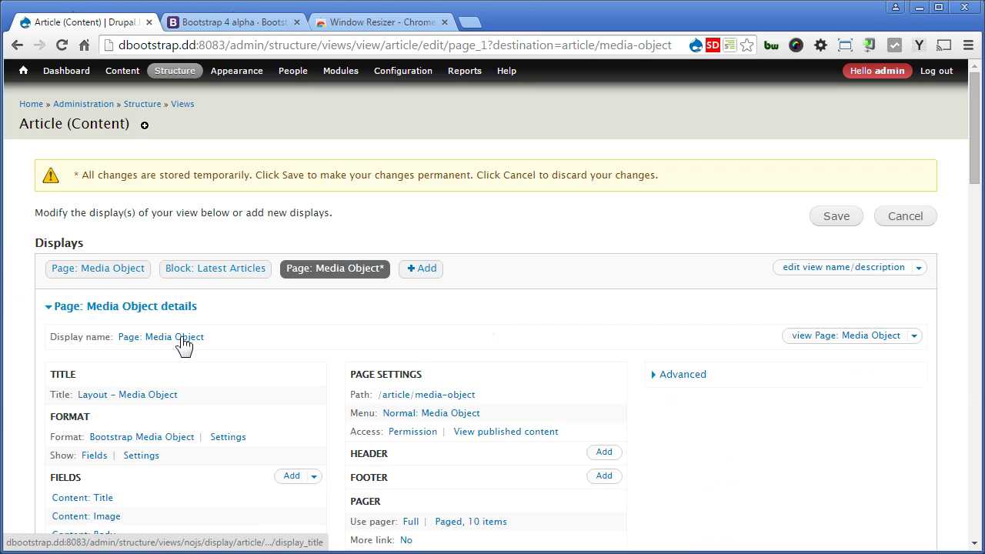
# Rename the cloned page display to "Page: Thumbnails".
pyautogui.click(183, 343)
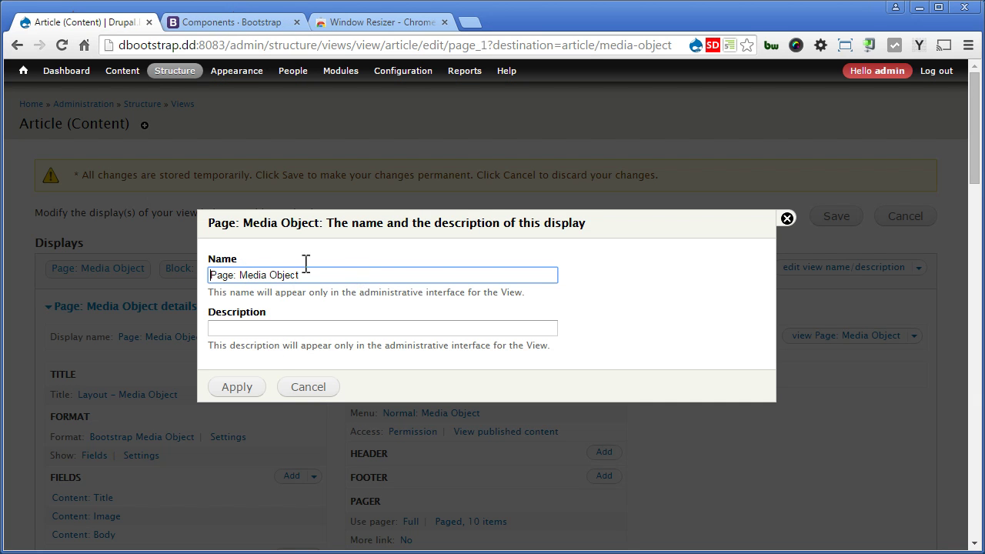
pyautogui.moveTo(240, 275); pyautogui.dragTo(341, 273)
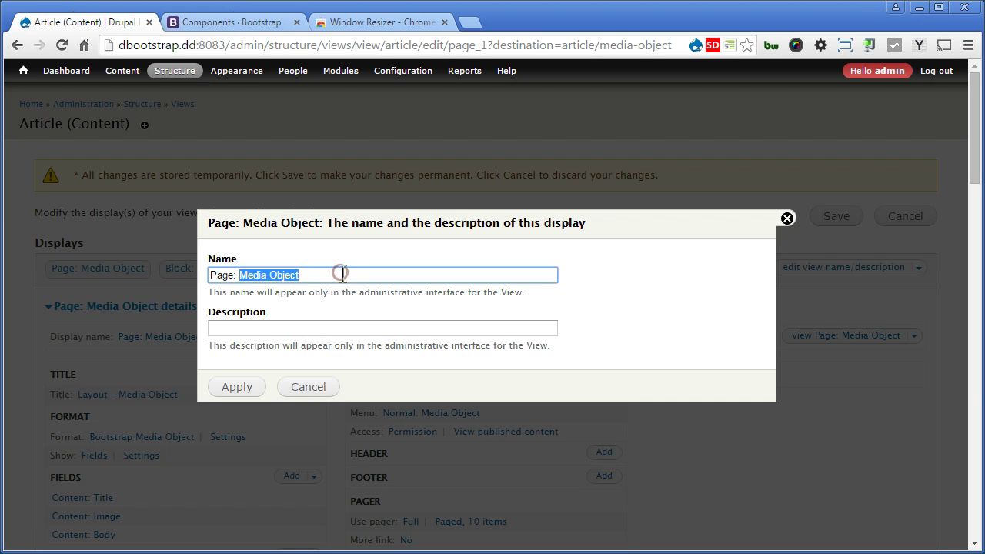
pyautogui.write('Thumbnails')
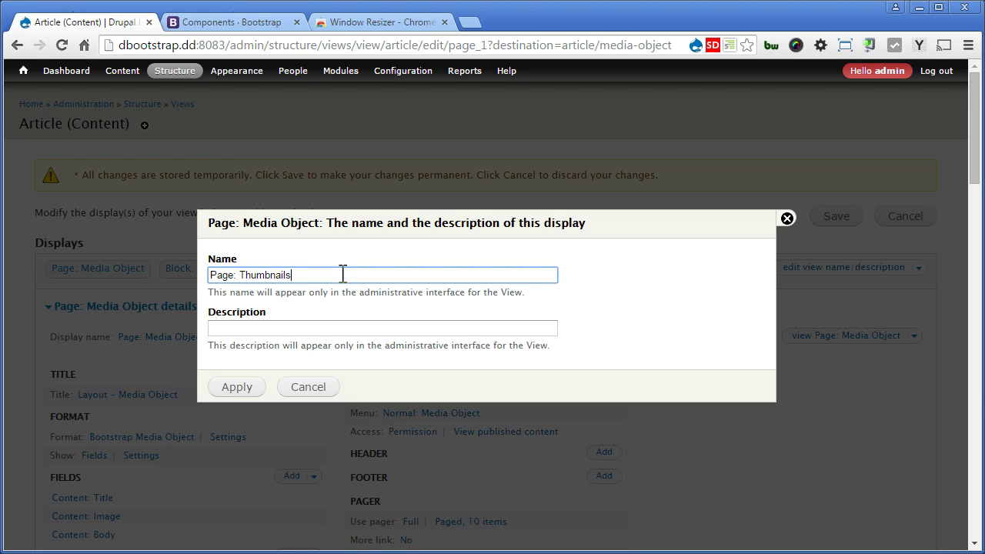
pyautogui.click(247, 386)
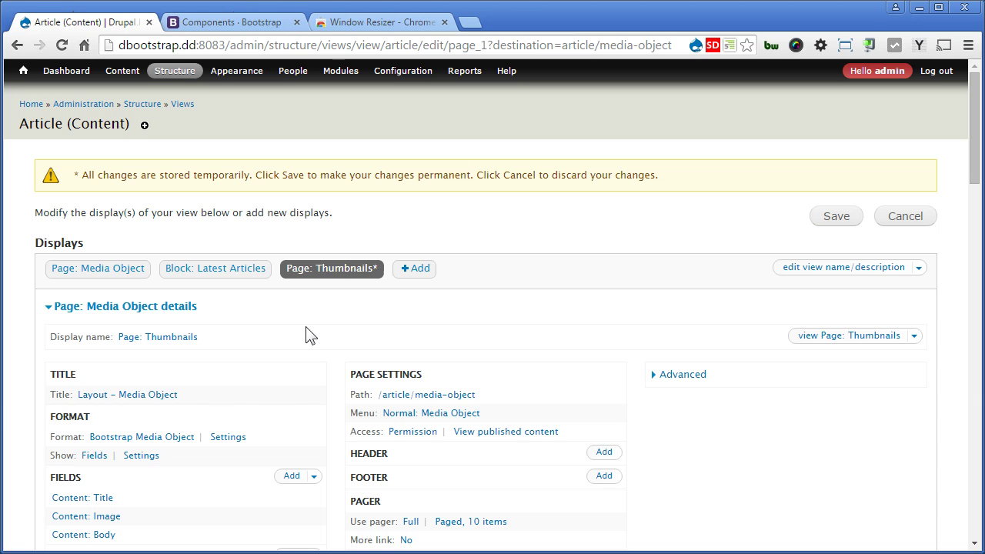
# Override the title for this page only and set it to "Layout - Thumbnails".
pyautogui.click(147, 396)
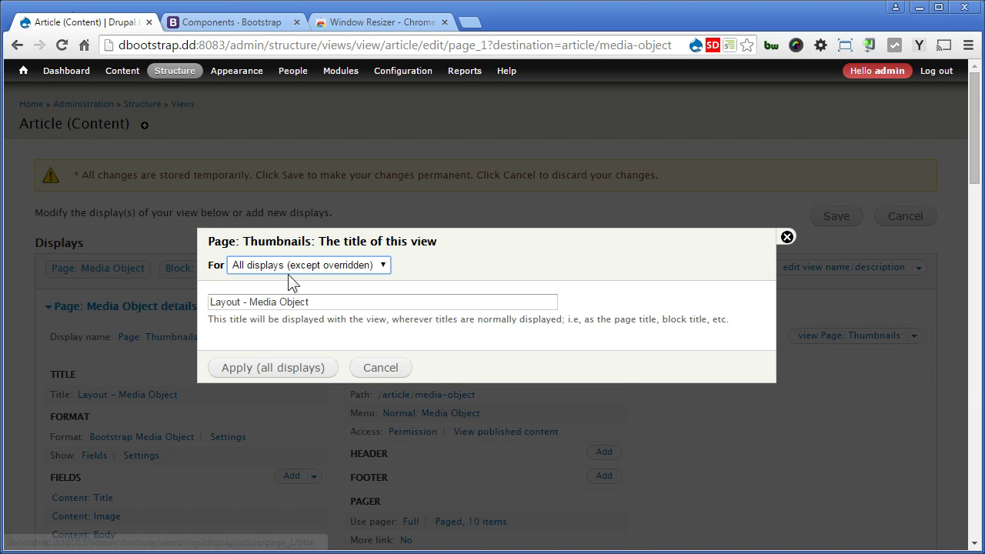
pyautogui.moveTo(250, 303); pyautogui.dragTo(350, 302)
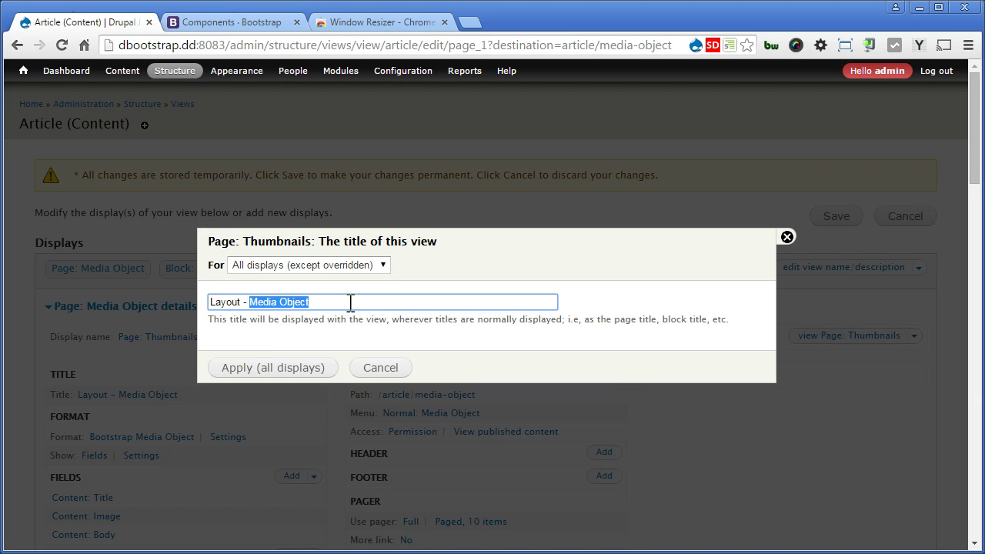
pyautogui.click(344, 263)
pyautogui.click(331, 279)
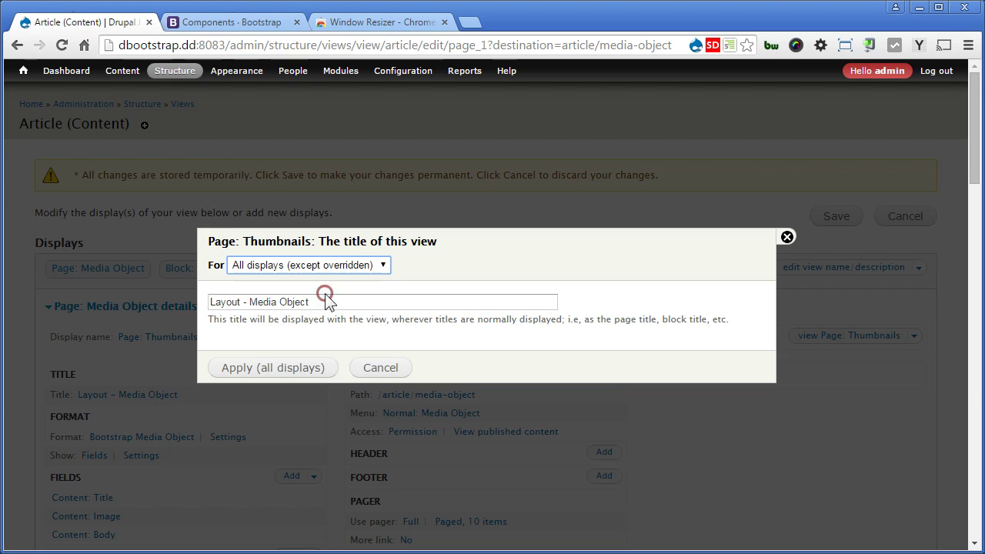
pyautogui.moveTo(249, 302); pyautogui.dragTo(405, 303)
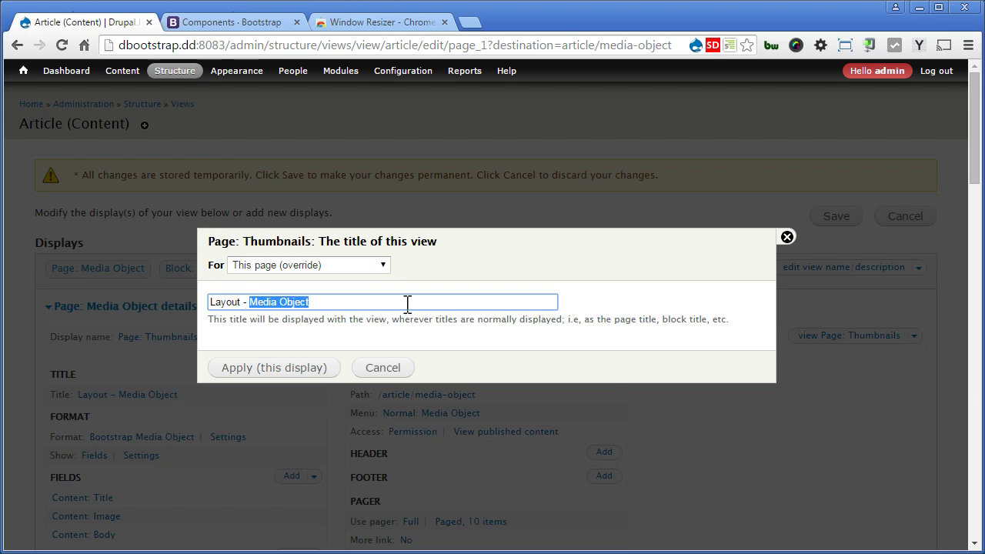
pyautogui.write('Thumbna')
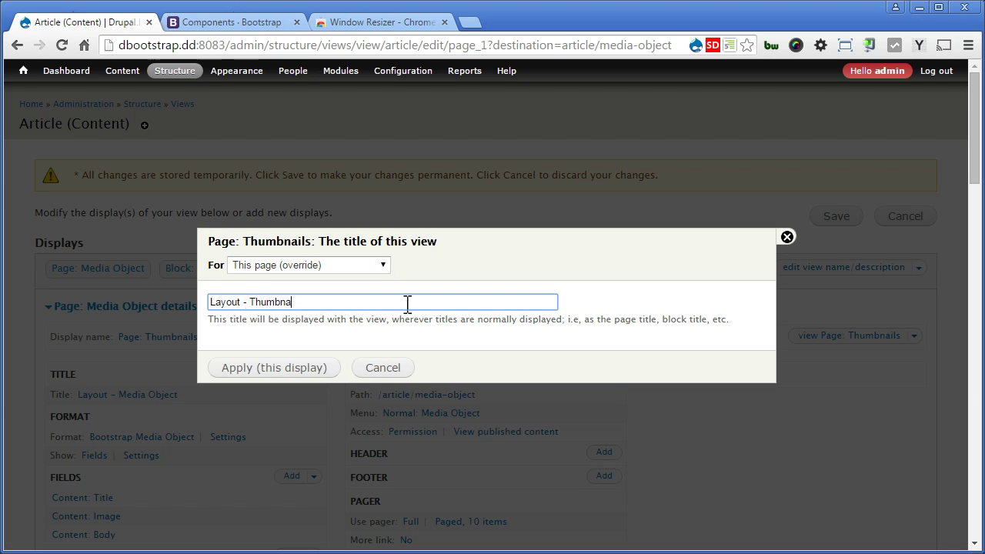
pyautogui.write('ils')
pyautogui.click(307, 370)
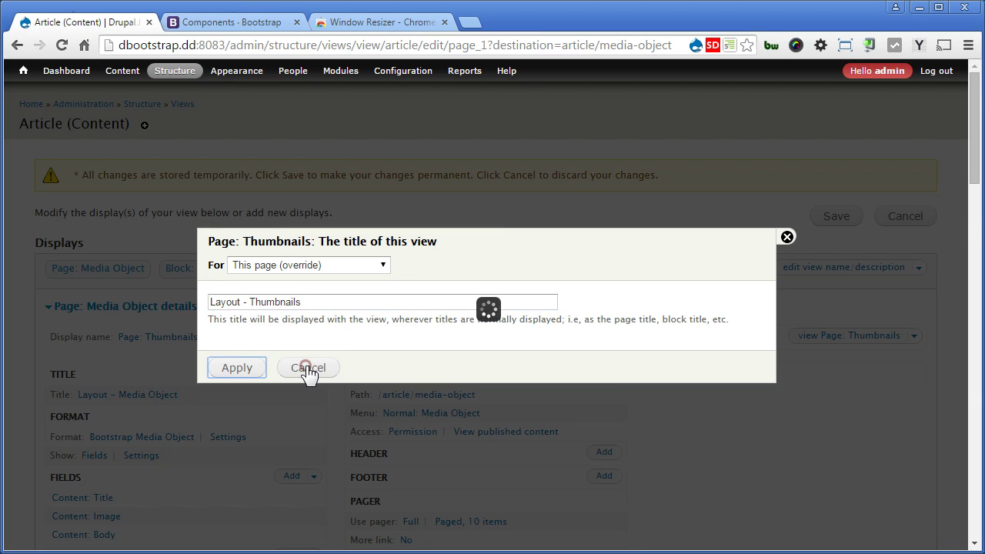
# Change the display format to Bootstrap Thumbnails, overriding it for this page only.
pyautogui.scroll(-2, 301, 378)
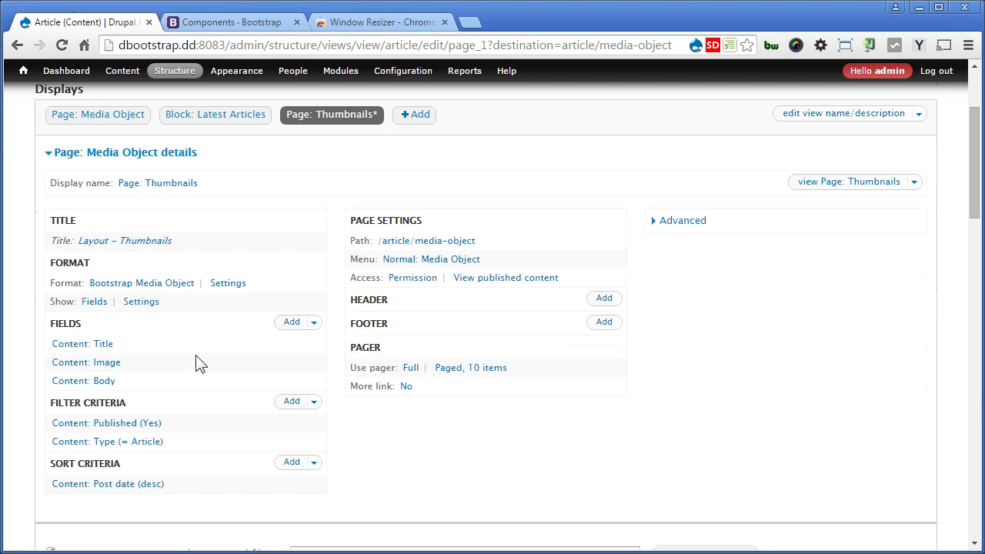
pyautogui.click(175, 283)
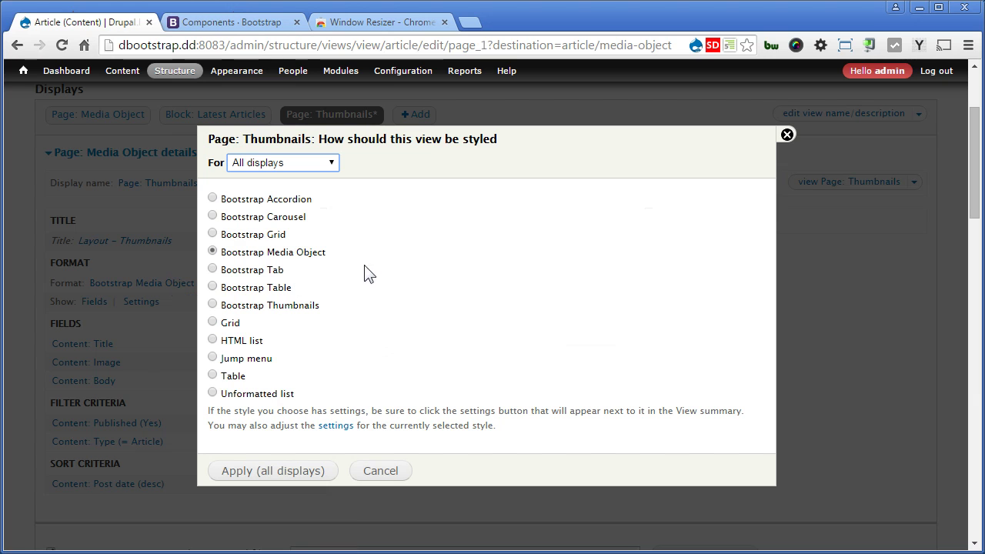
pyautogui.click(248, 305)
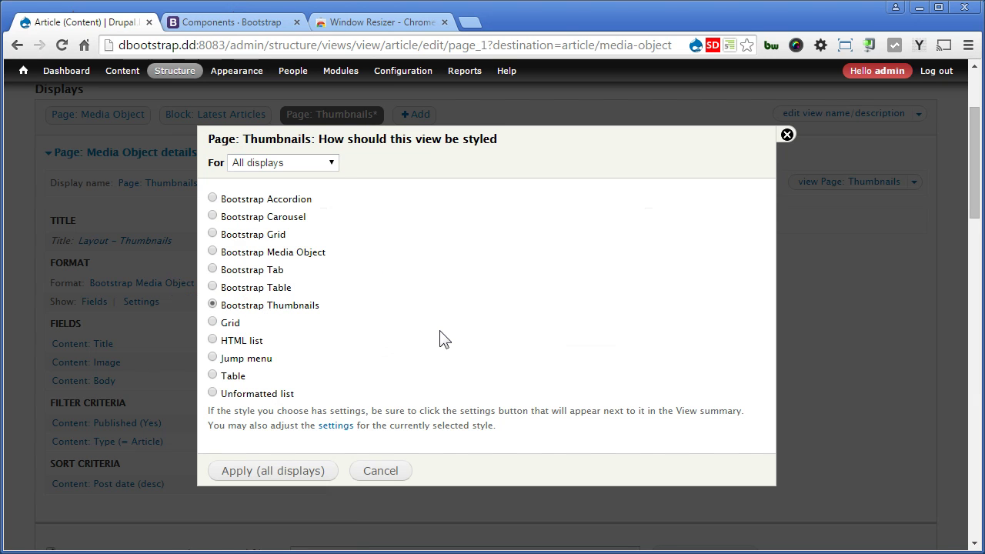
pyautogui.click(327, 163)
pyautogui.press('Down')
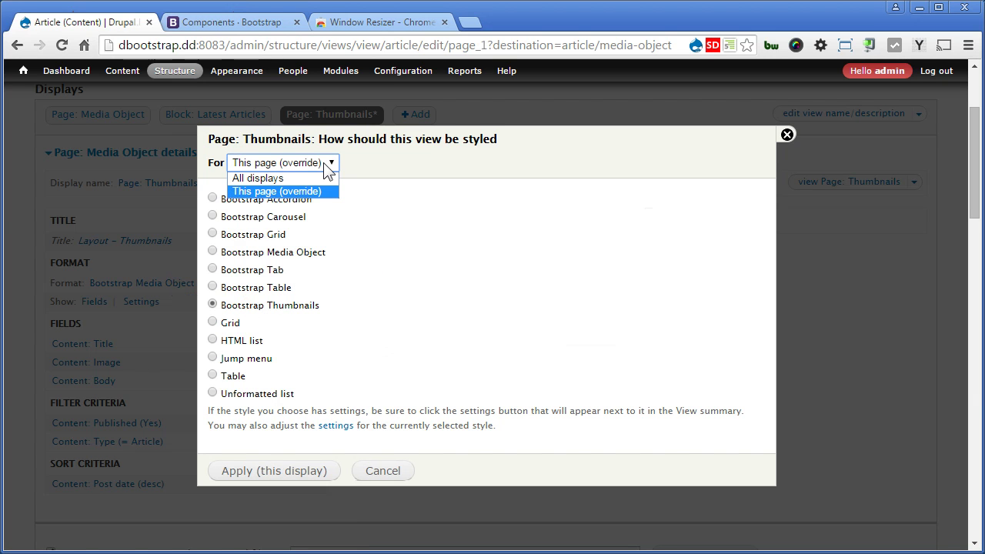
pyautogui.click(312, 191)
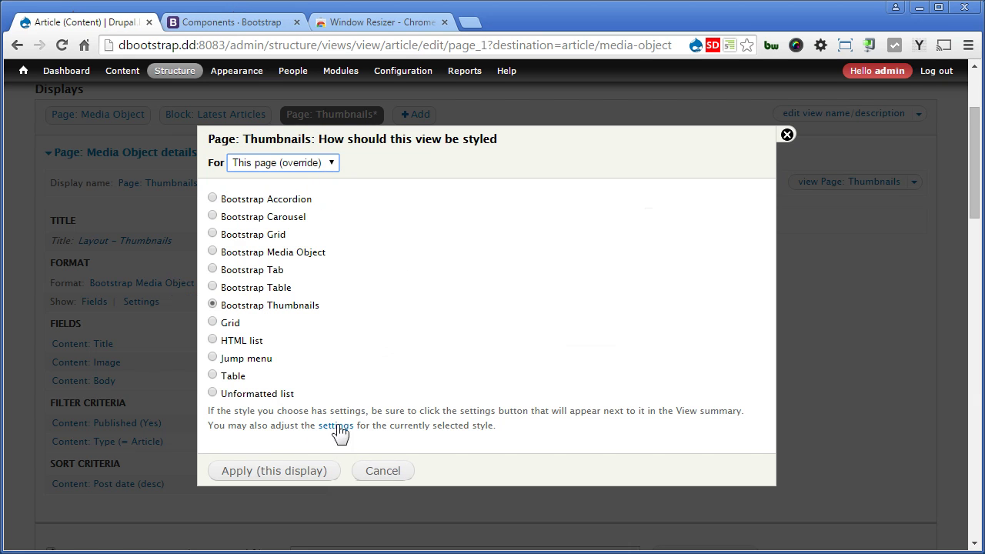
pyautogui.click(268, 467)
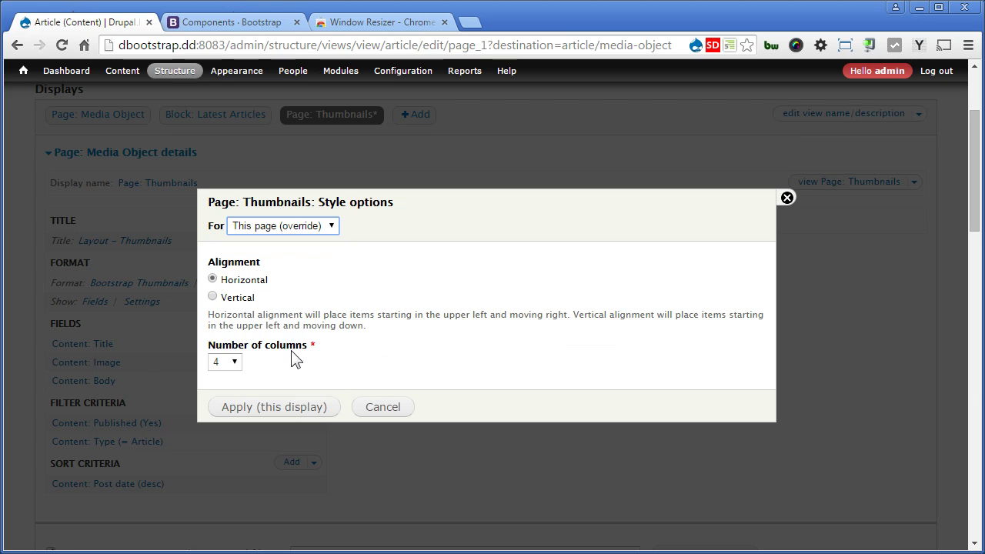
# Set the Bootstrap Thumbnails format to 3 columns and apply it to this display.
pyautogui.click(231, 362)
pyautogui.click(219, 403)
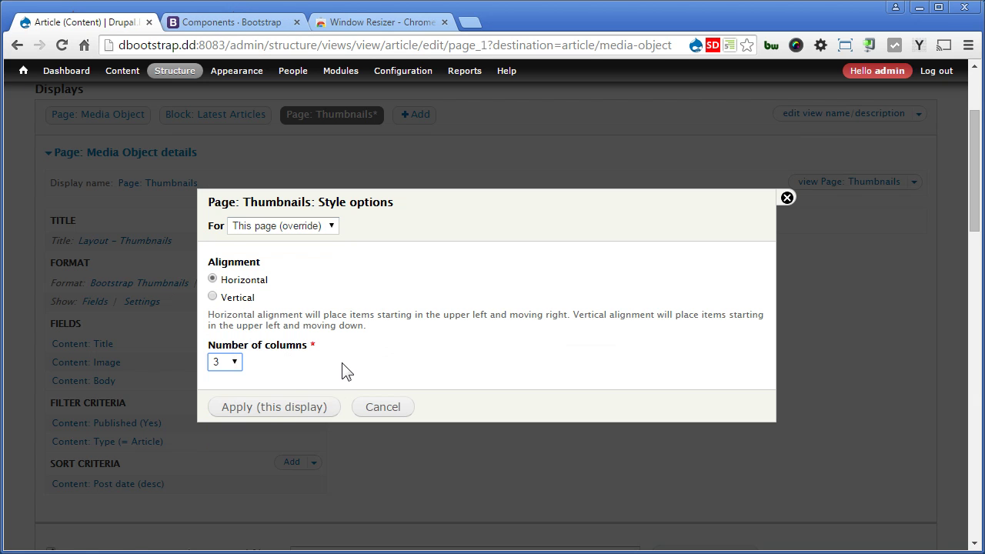
pyautogui.click(277, 417)
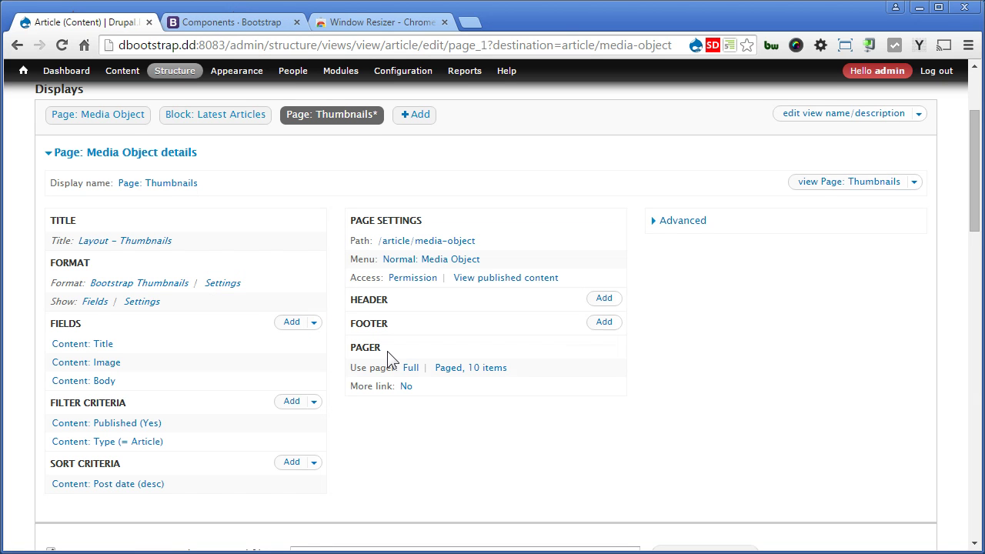
# Change the row style from Fields to Bootstrap Thumbnail for this display.
pyautogui.click(92, 305)
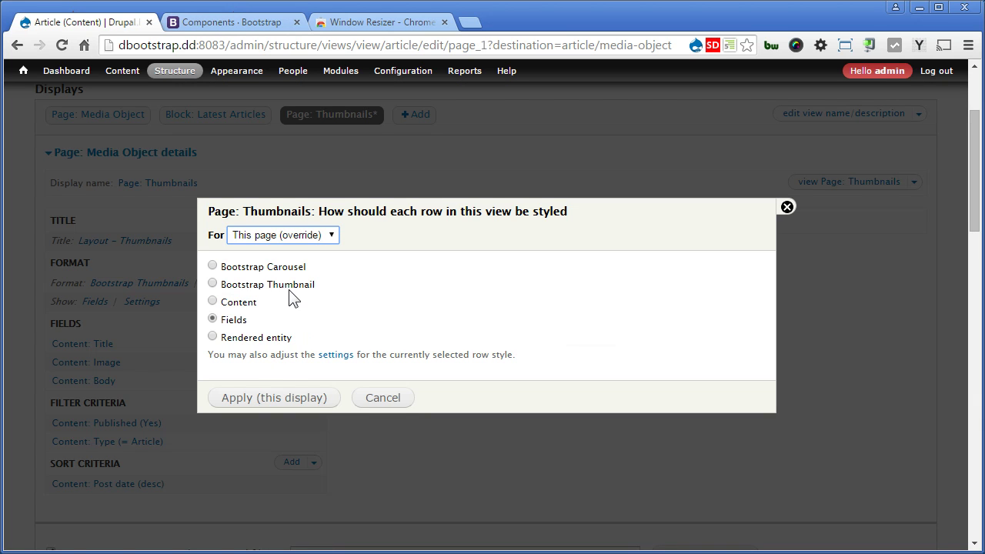
pyautogui.click(286, 285)
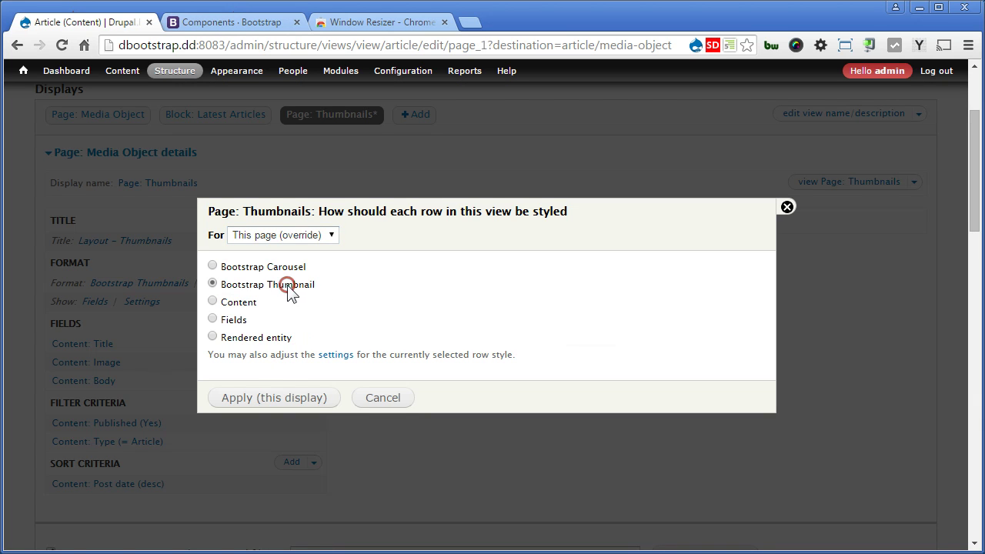
pyautogui.click(254, 399)
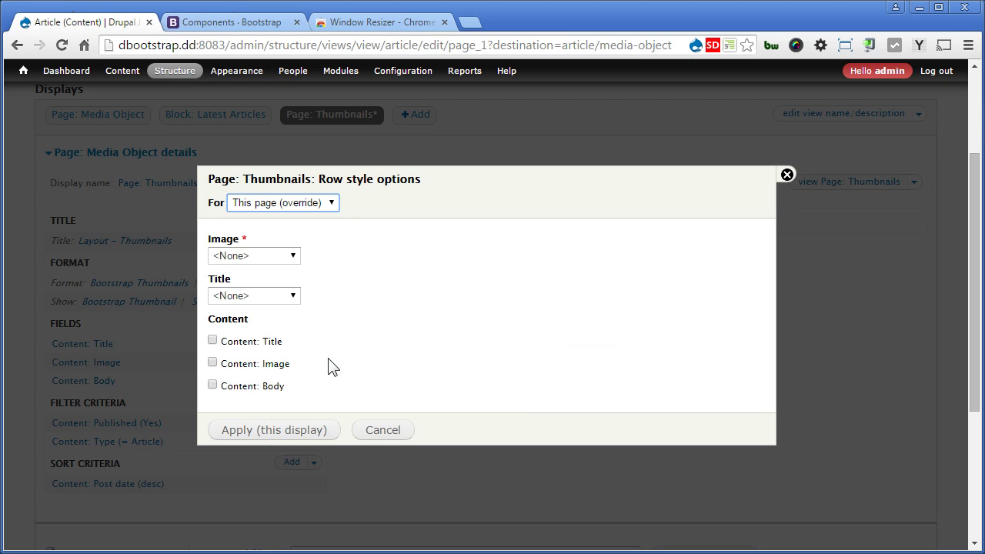
# Map the thumbnail's image to Content: Image and title to Content: Title, include Content: Body as content, and apply to this display.
pyautogui.click(290, 257)
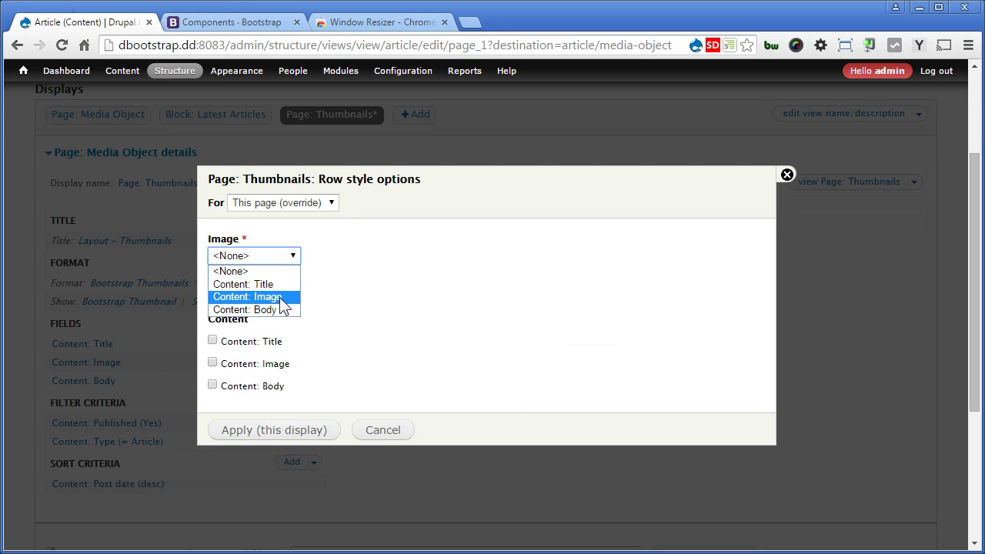
pyautogui.click(281, 298)
pyautogui.click(288, 297)
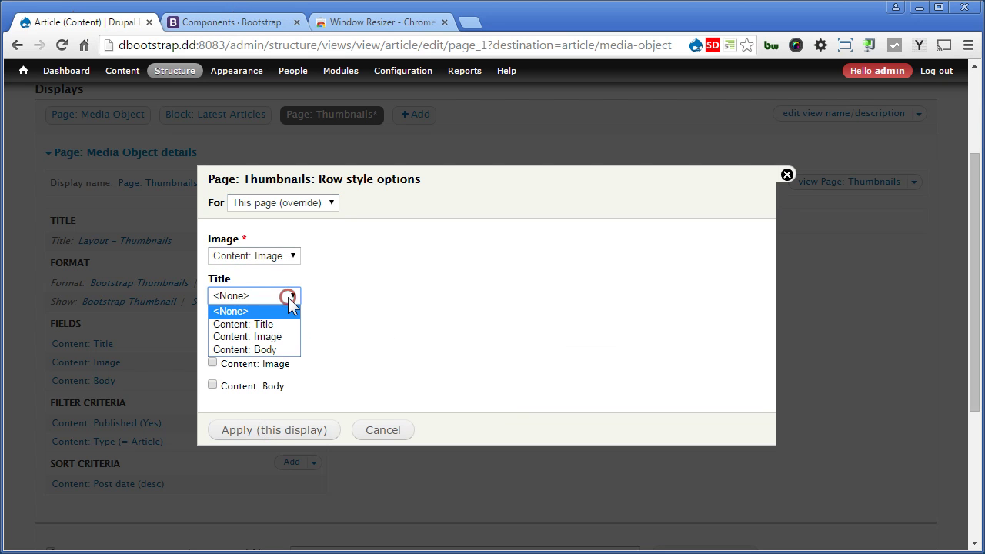
pyautogui.click(283, 324)
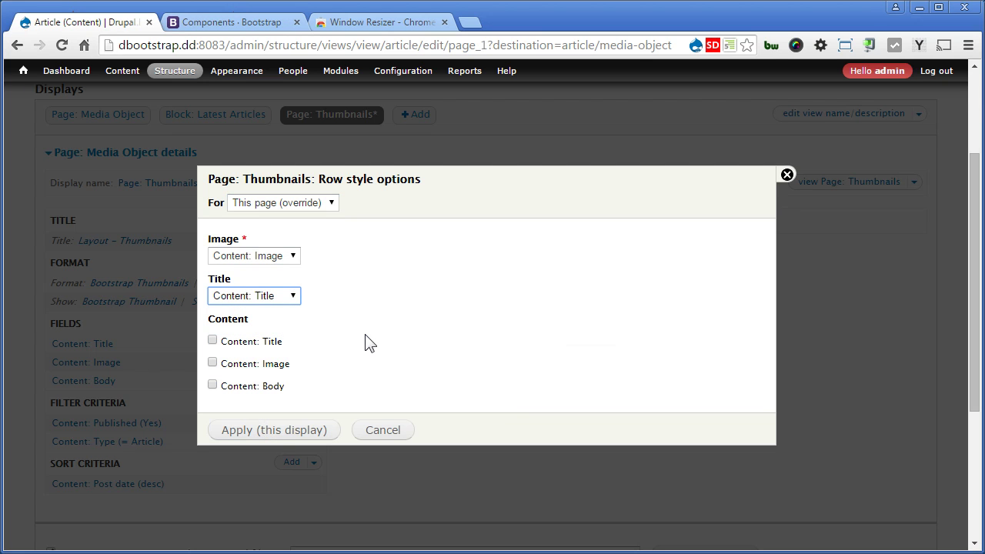
pyautogui.click(254, 386)
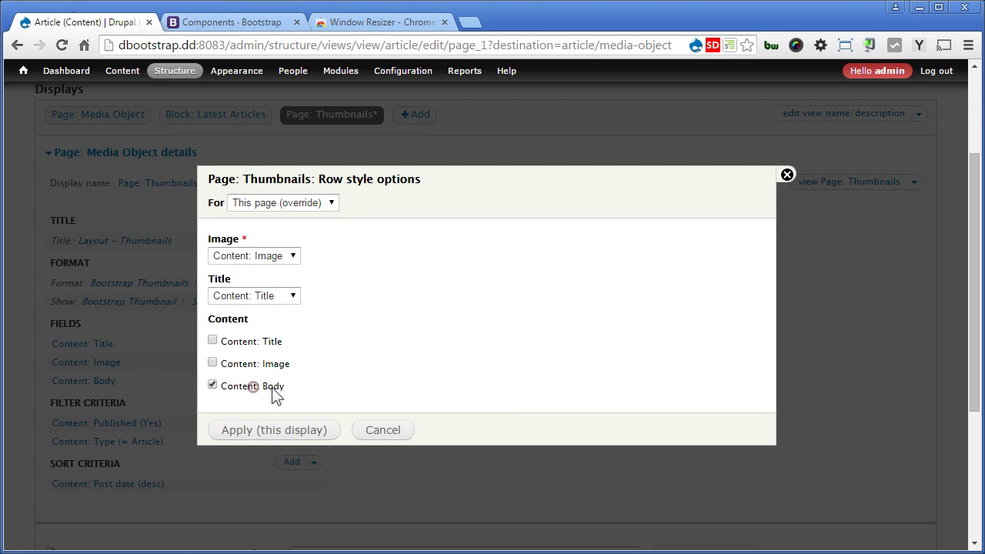
pyautogui.click(291, 433)
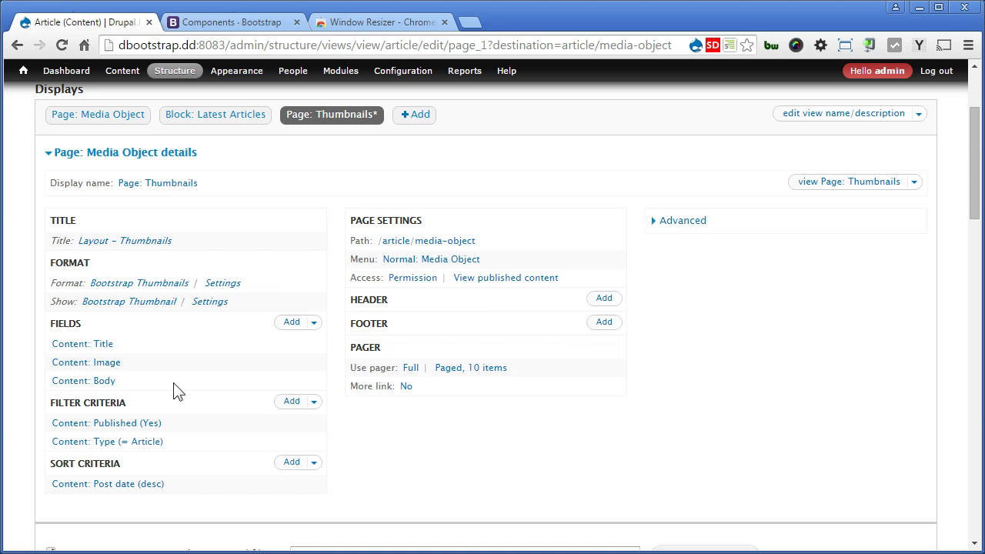
# Rearrange the fields so Content: Image comes before Content: Title, overriding the order for this page only.
pyautogui.click(314, 323)
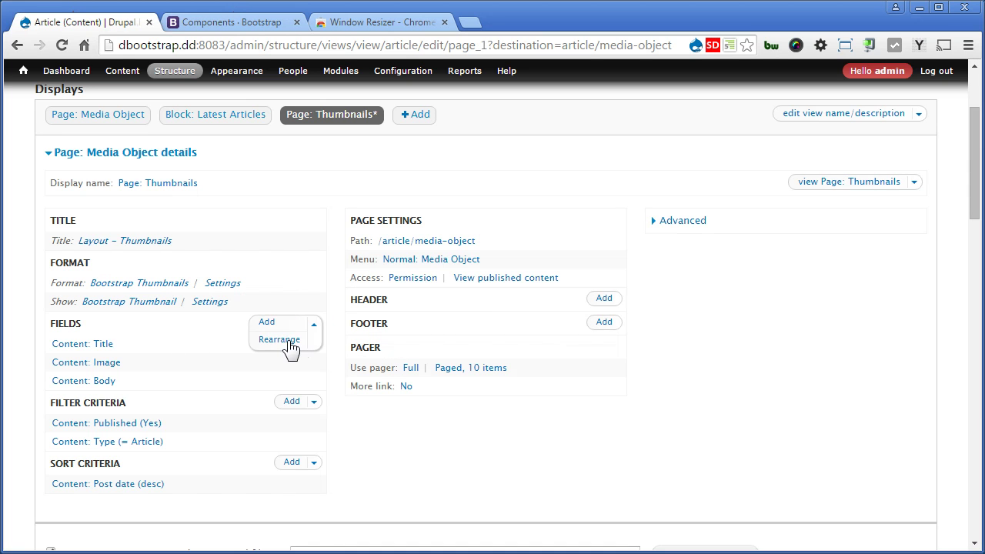
pyautogui.click(281, 340)
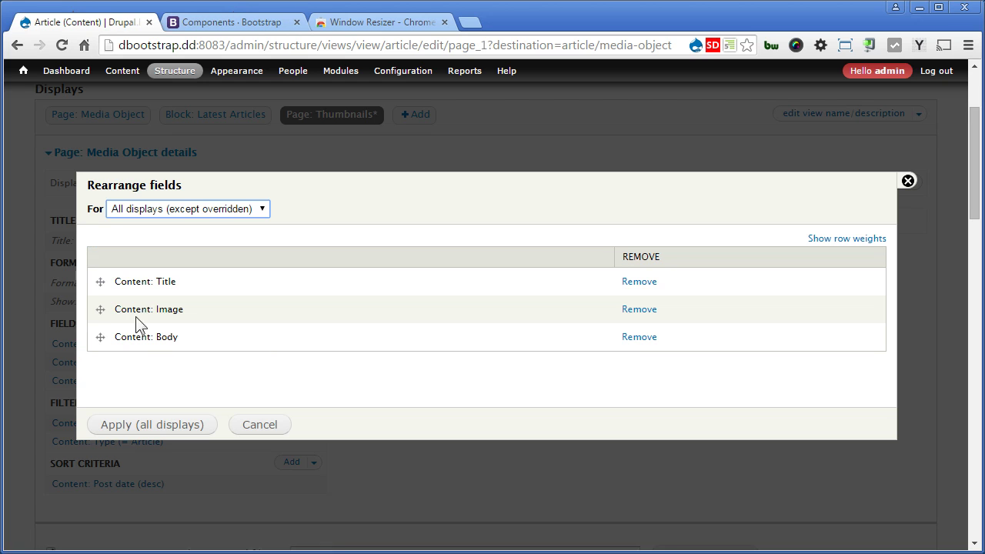
pyautogui.moveTo(97, 311); pyautogui.dragTo(97, 282)
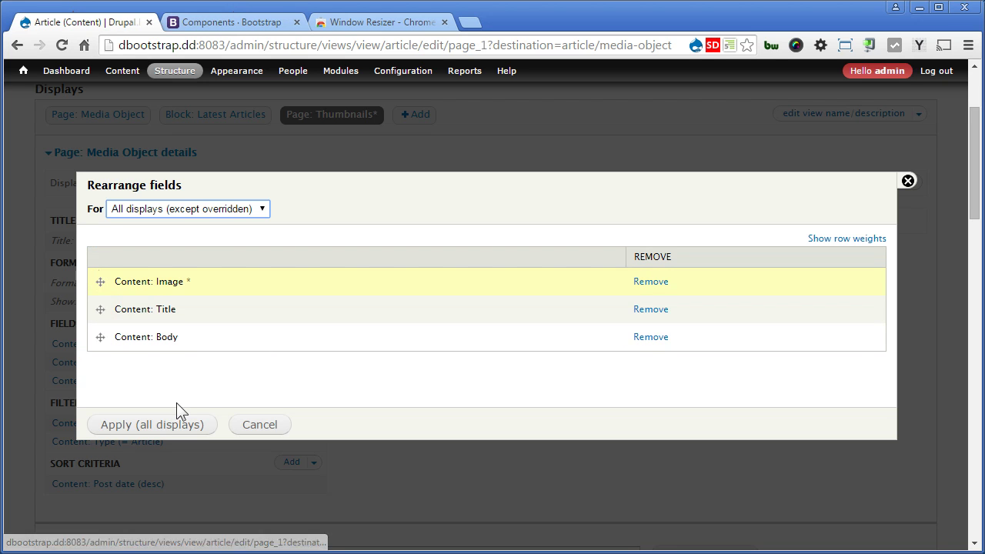
pyautogui.click(197, 209)
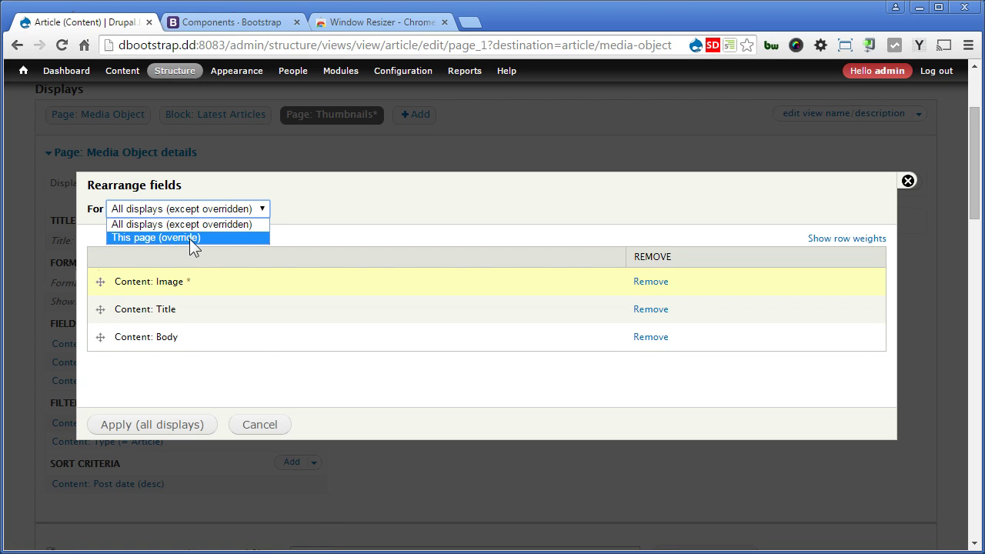
pyautogui.click(190, 238)
pyautogui.click(129, 428)
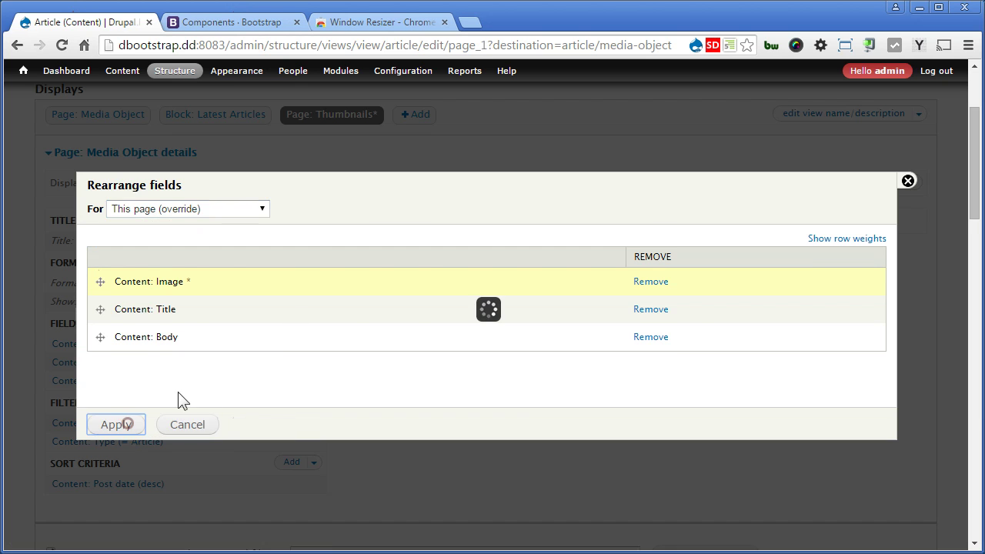
# Check the Content: Image field's image style without changing it, and open the Image styles administration page in a separate browser tab.
pyautogui.click(114, 345)
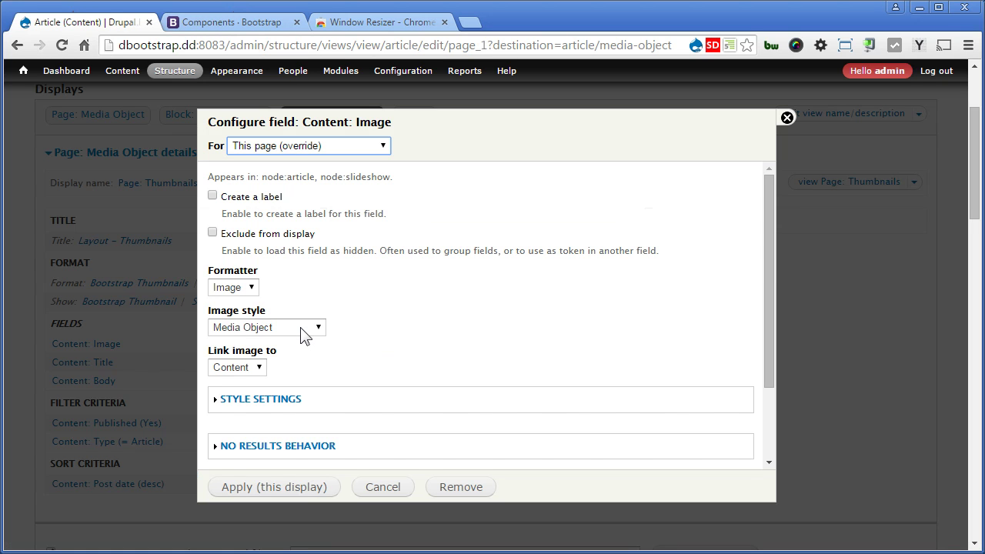
pyautogui.click(787, 117)
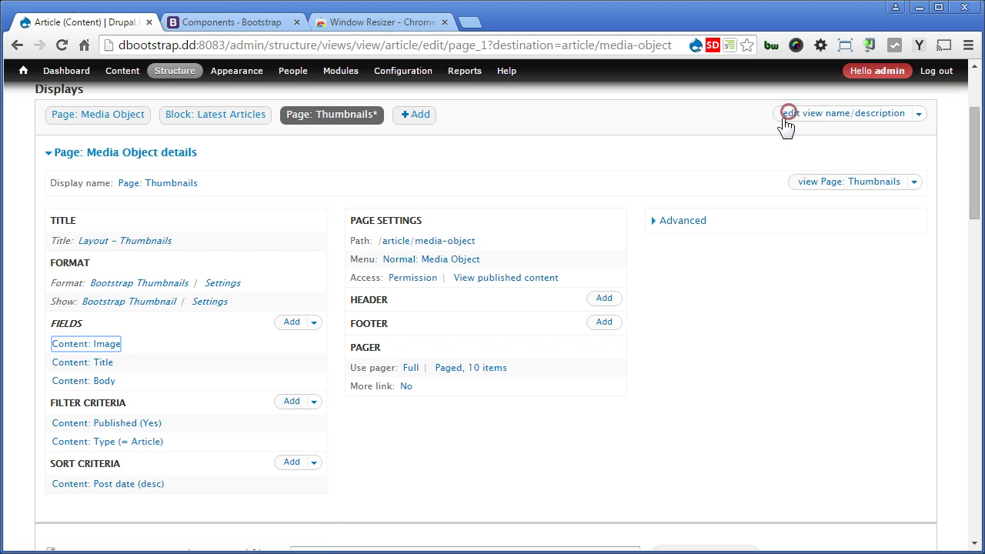
pyautogui.moveTo(407, 77)
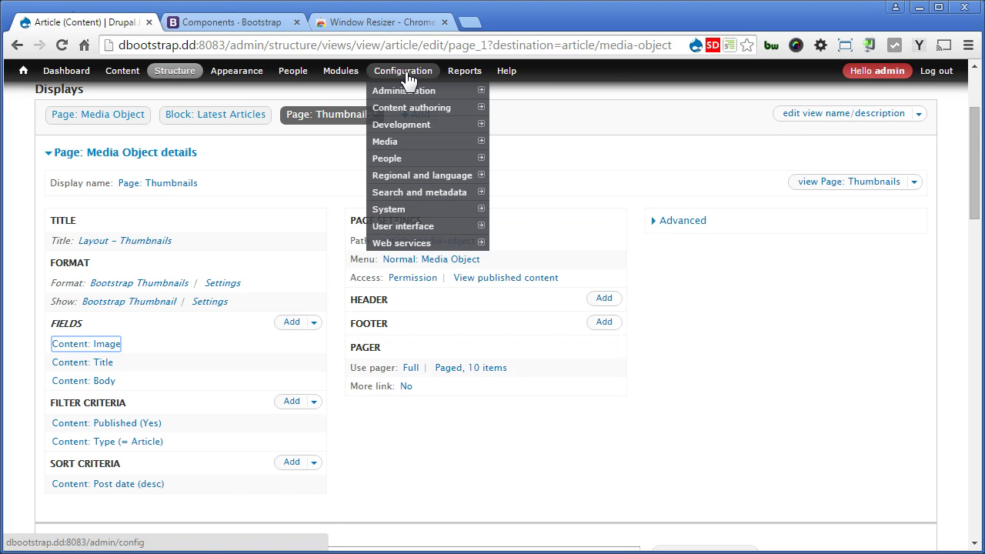
pyautogui.moveTo(416, 143)
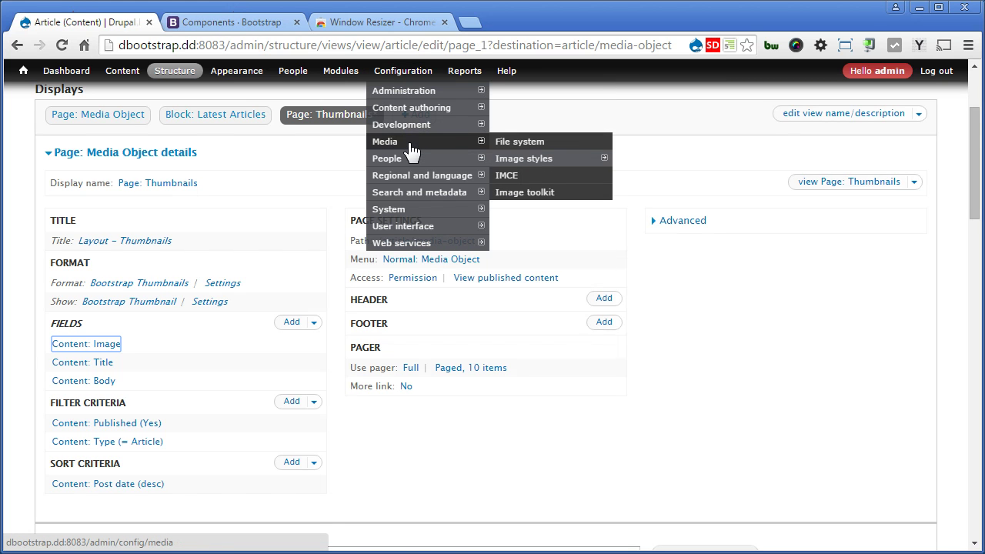
pyautogui.rightClick(531, 165)
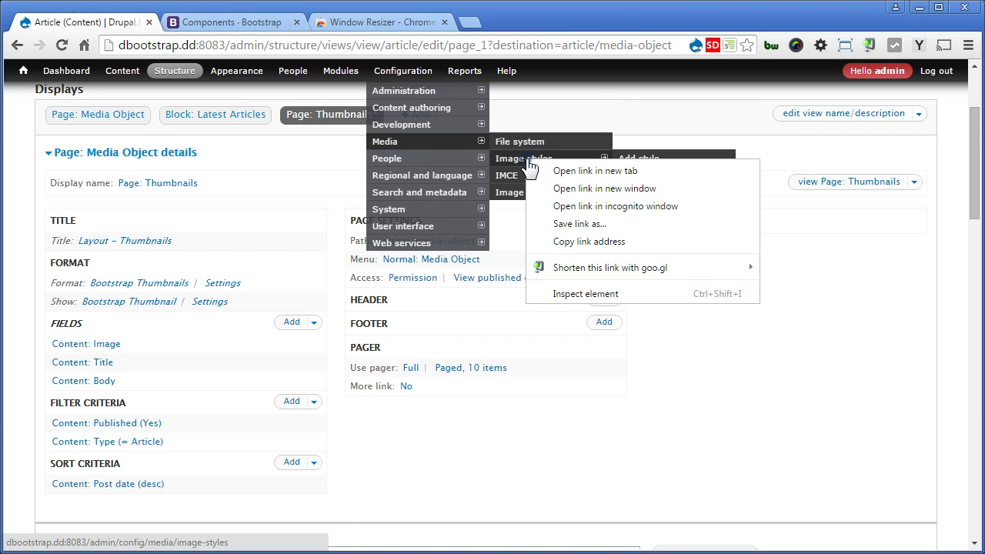
pyautogui.click(548, 171)
pyautogui.click(245, 24)
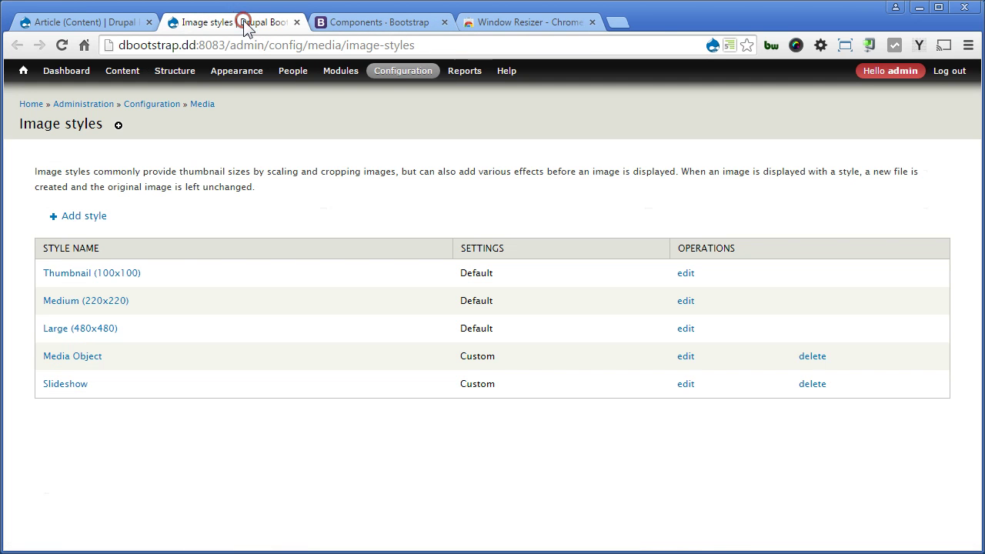
# Create a new image style named "Bootstrap Thumbnails".
pyautogui.click(87, 216)
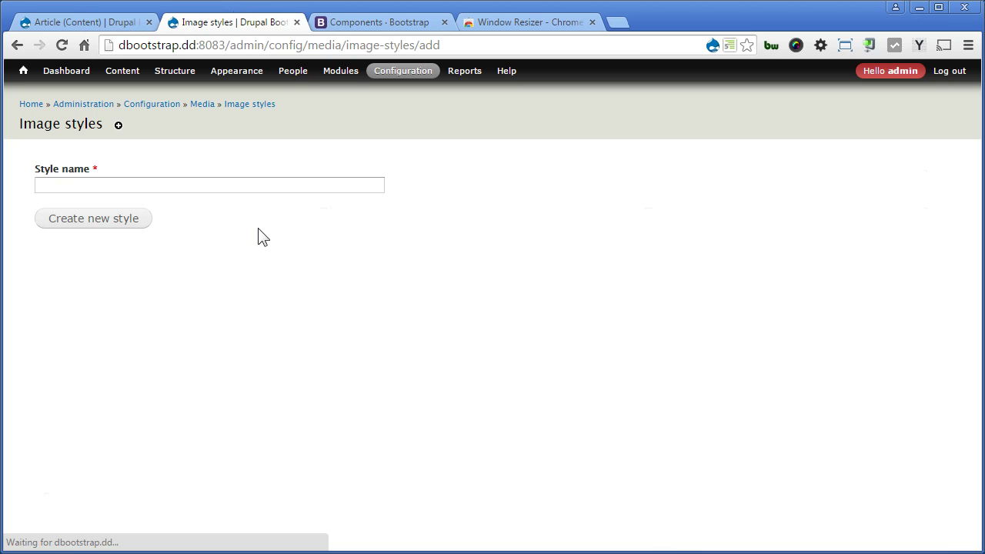
pyautogui.click(248, 185)
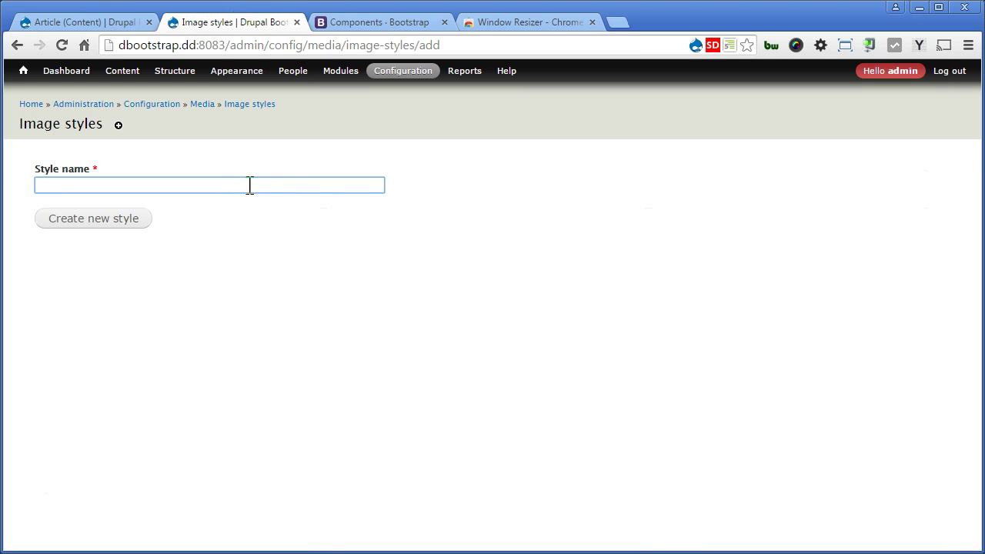
pyautogui.write('Bootstrap')
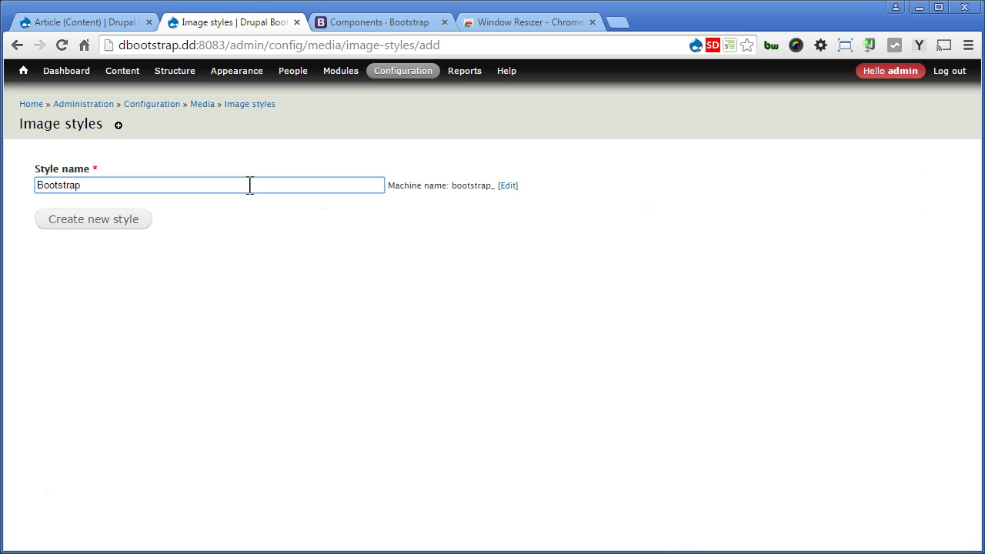
pyautogui.write(' Thumbnails')
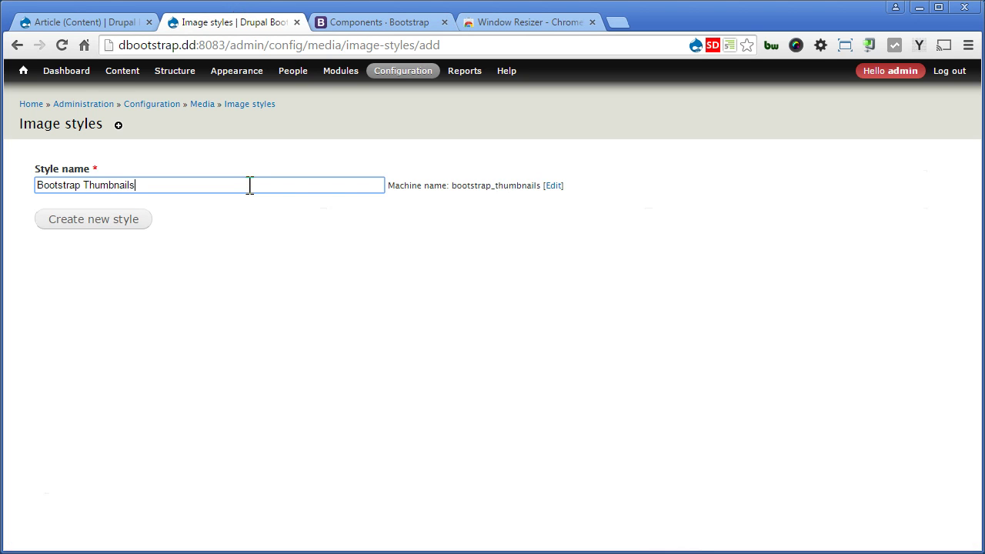
pyautogui.click(122, 221)
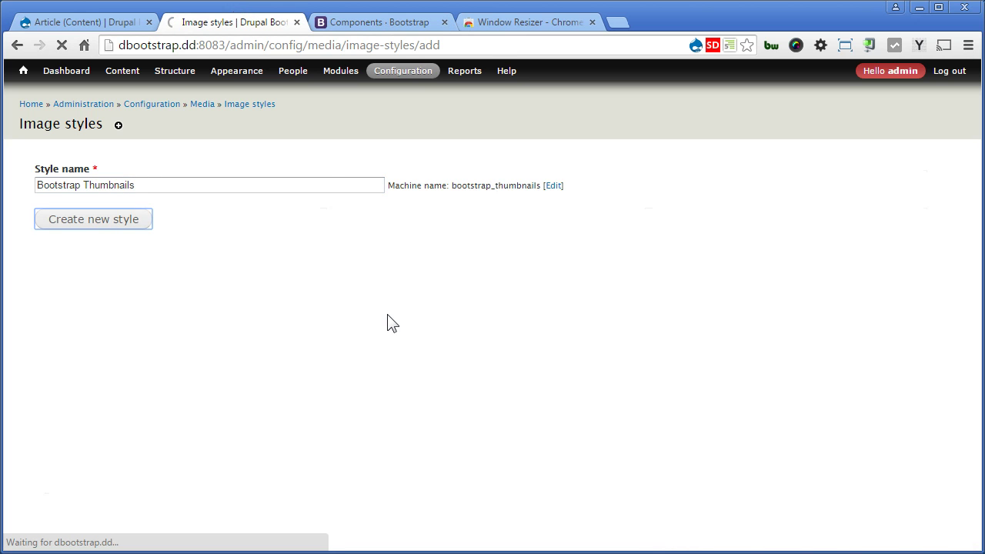
# Add a Scale and crop effect to the new image style with width 400 and height 267 pixels.
pyautogui.scroll(-2, 416, 335)
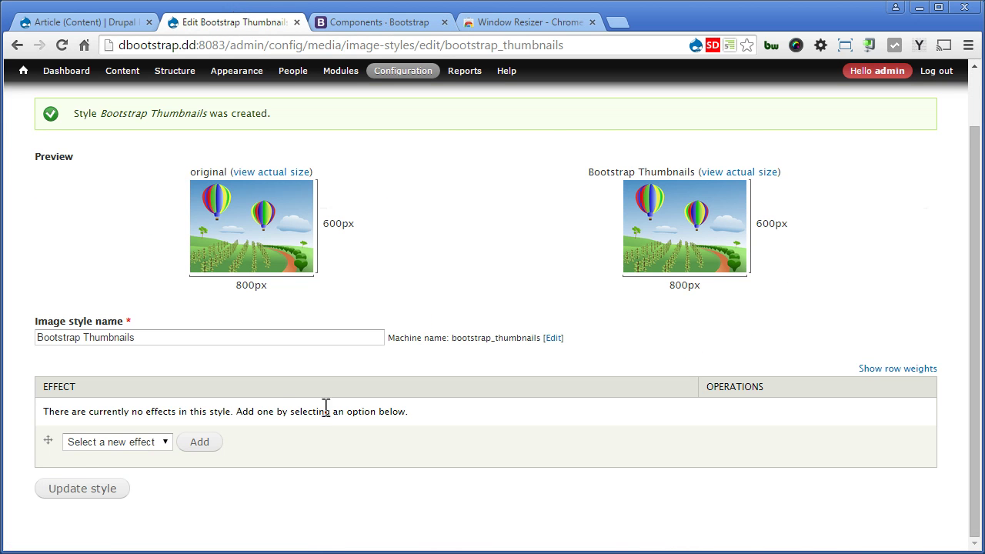
pyautogui.click(156, 441)
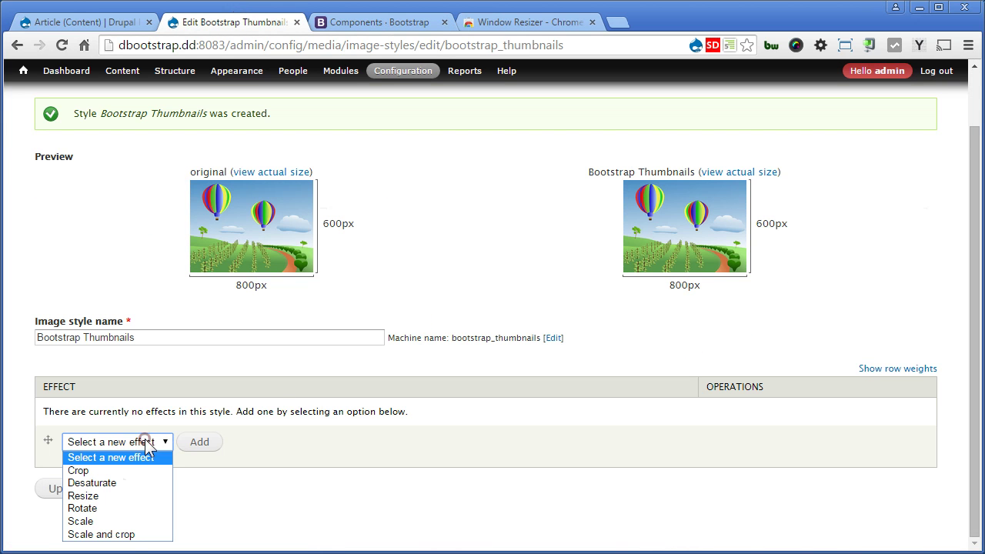
pyautogui.click(129, 536)
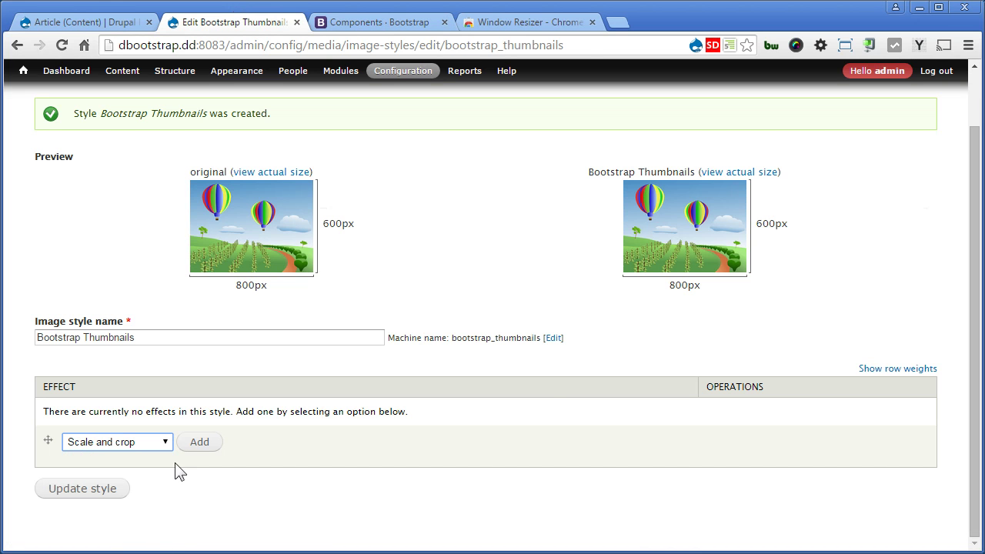
pyautogui.click(194, 442)
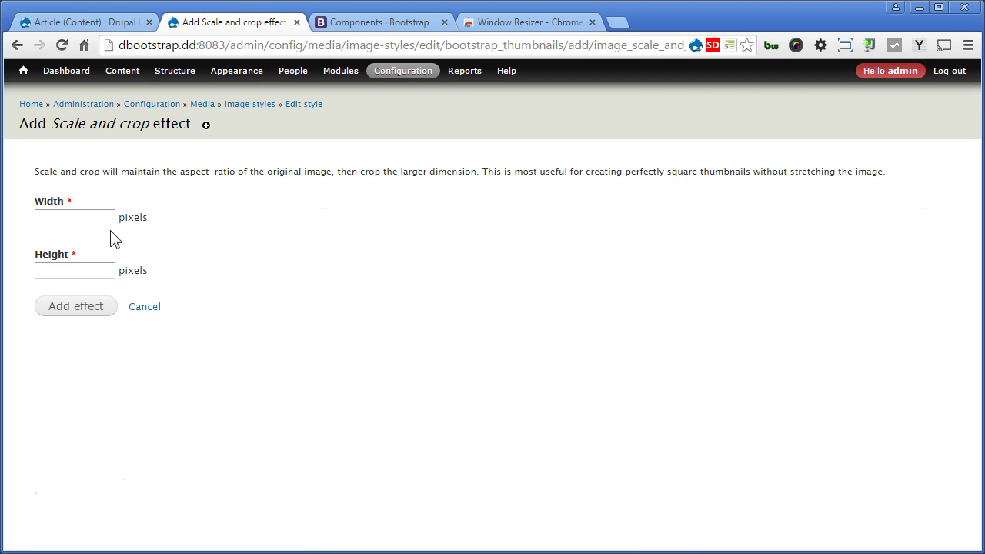
pyautogui.click(97, 218)
pyautogui.press('Tab')
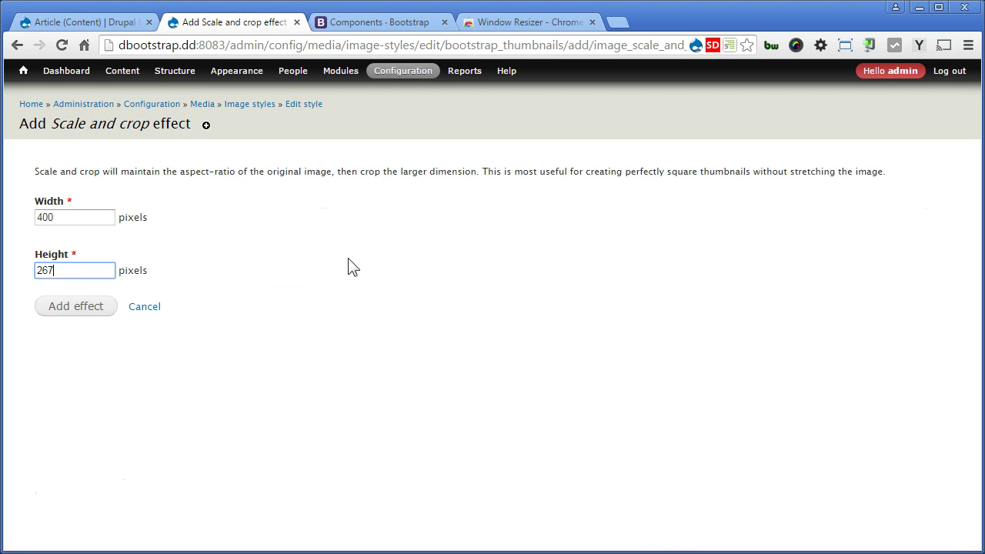
pyautogui.click(77, 308)
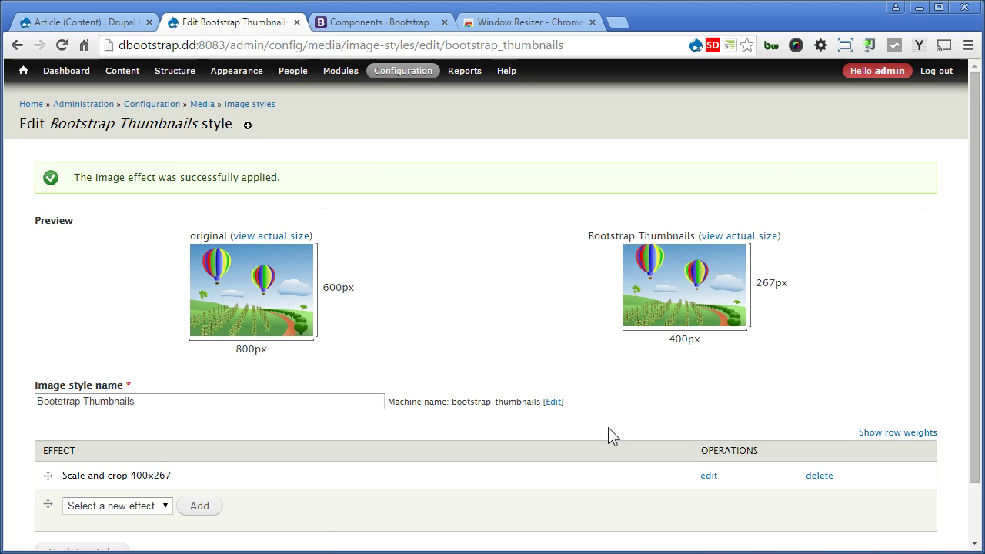
# Return to the Article view and set the Content: Image field's image style to Bootstrap Thumbnails for this display.
pyautogui.click(85, 22)
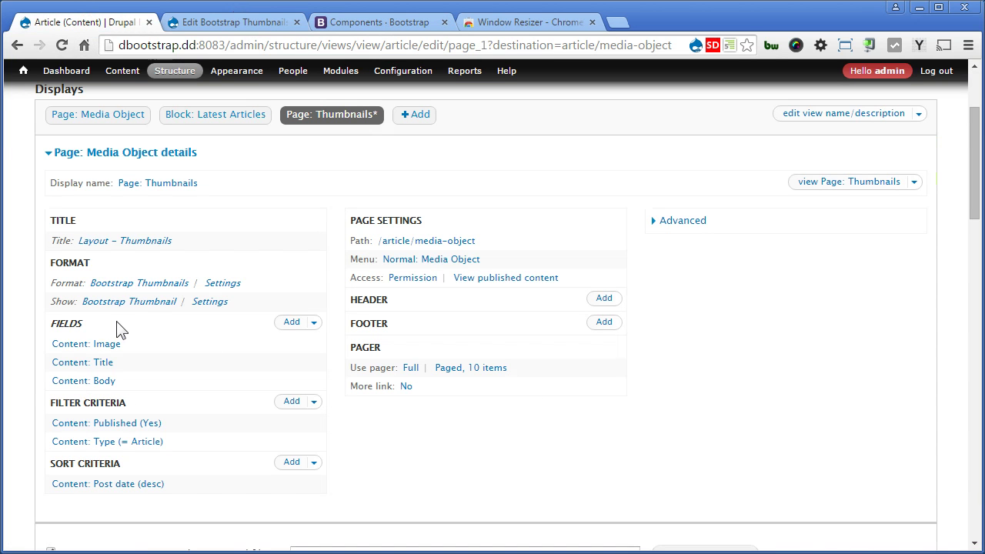
pyautogui.click(105, 344)
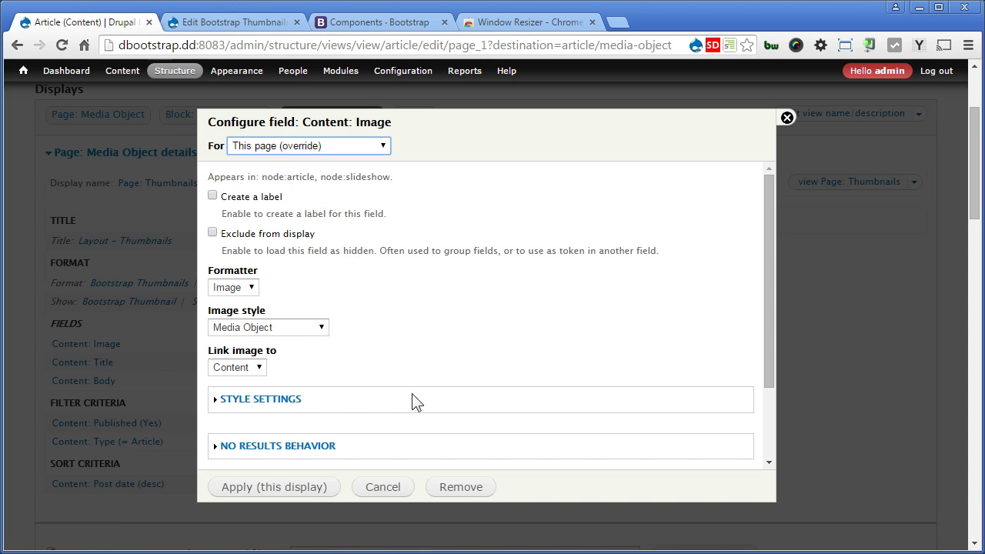
pyautogui.click(318, 329)
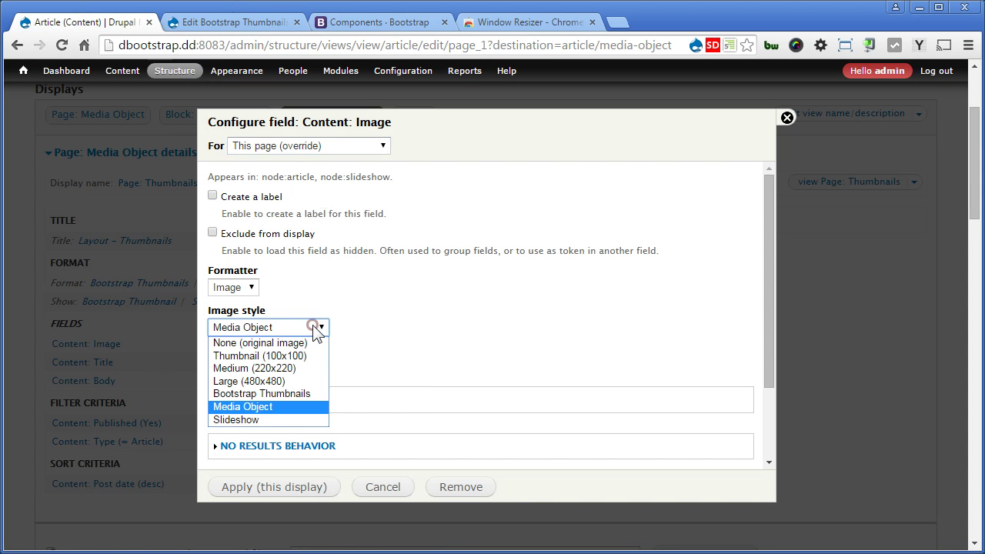
pyautogui.click(274, 394)
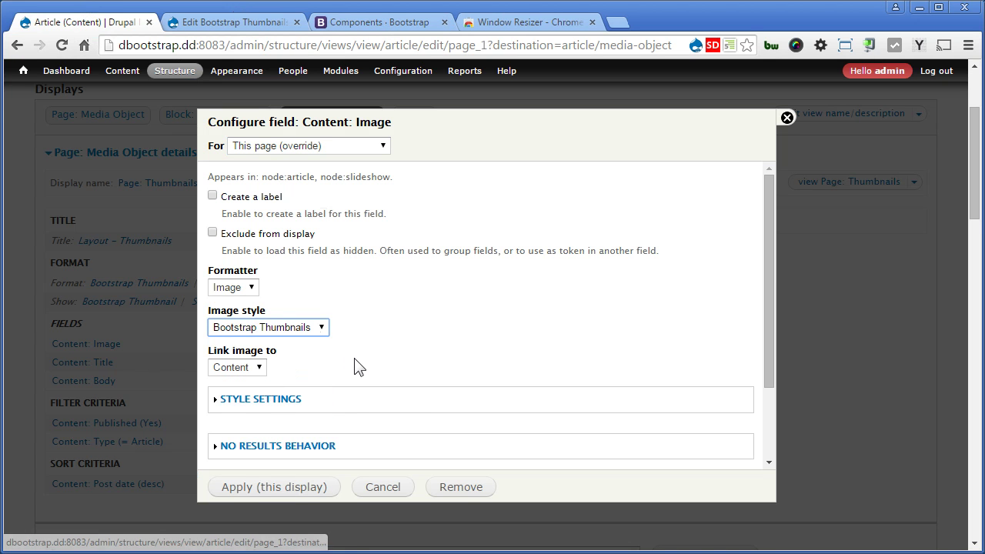
pyautogui.click(284, 487)
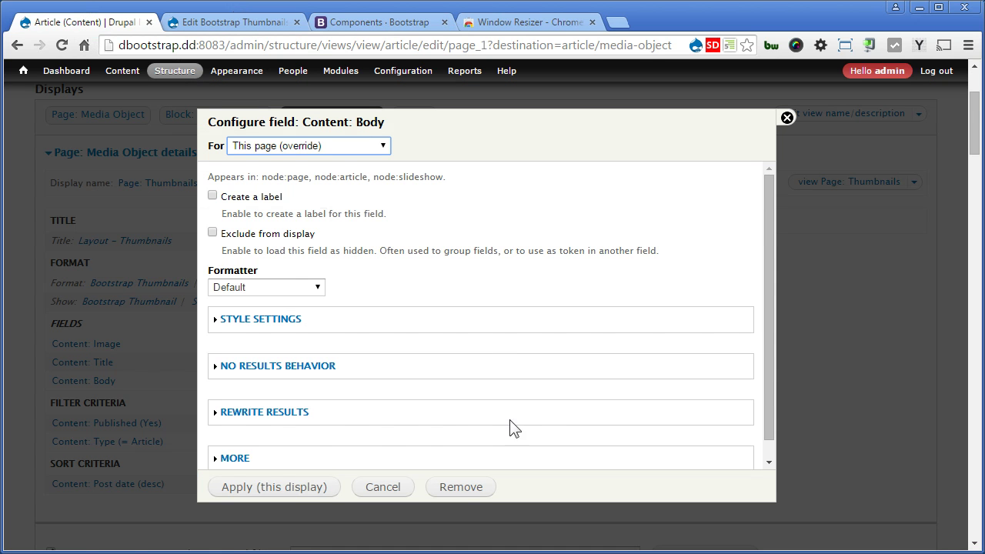
# Review the Content: Body field's rewrite and trimming settings, and close them without changes.
pyautogui.click(282, 411)
pyautogui.scroll(-3, 457, 401)
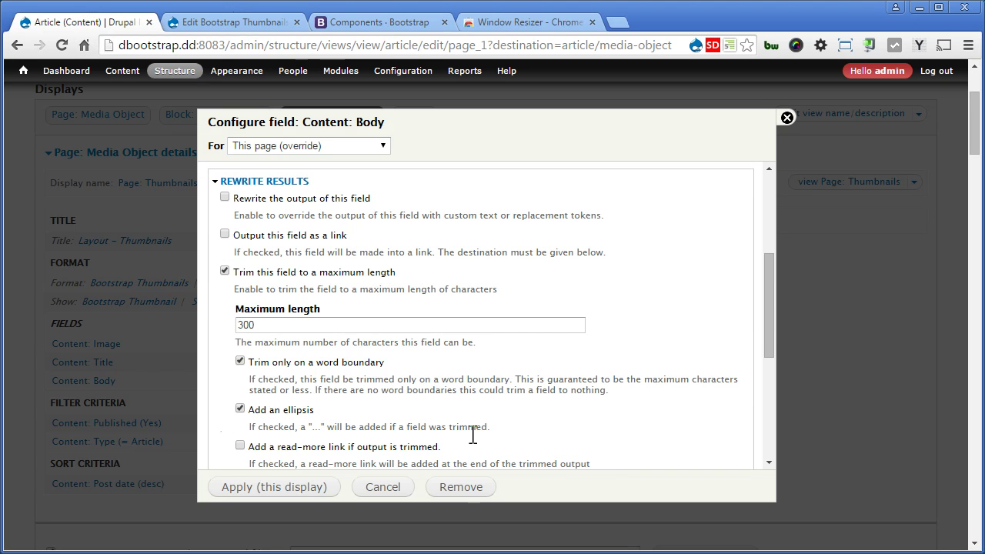
pyautogui.click(786, 118)
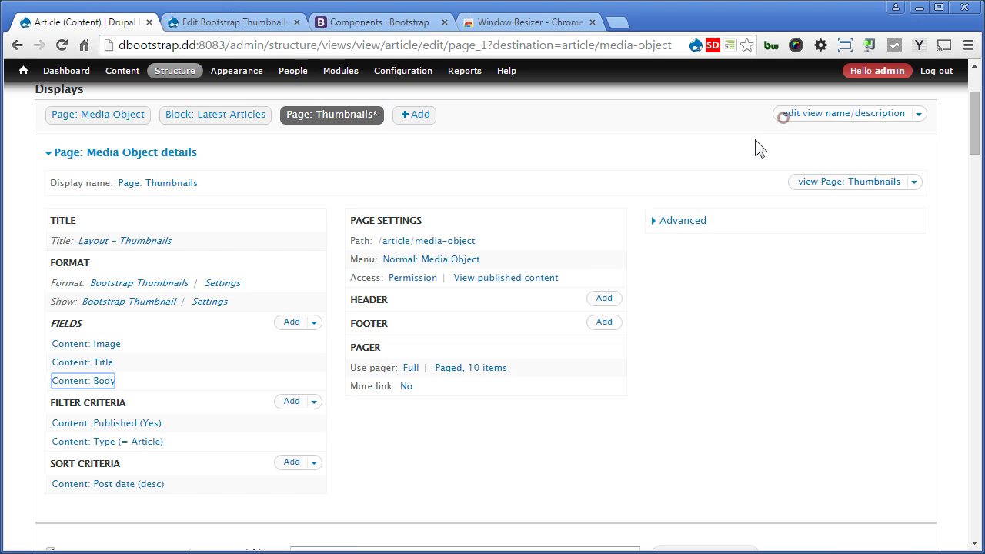
# Set the Thumbnails page display's path to article/thumbnails.
pyautogui.click(459, 241)
pyautogui.moveTo(378, 278); pyautogui.dragTo(521, 279)
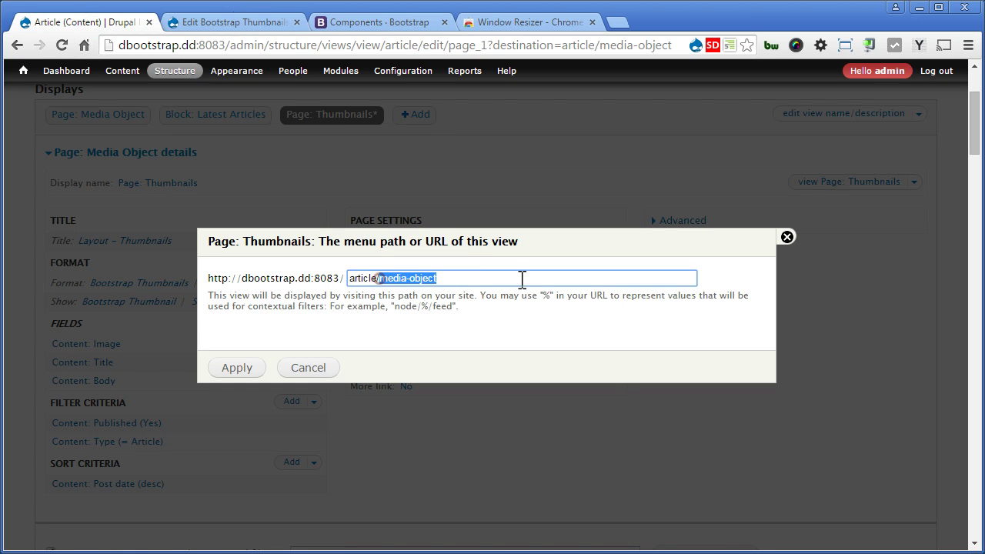
pyautogui.write('thumbnails')
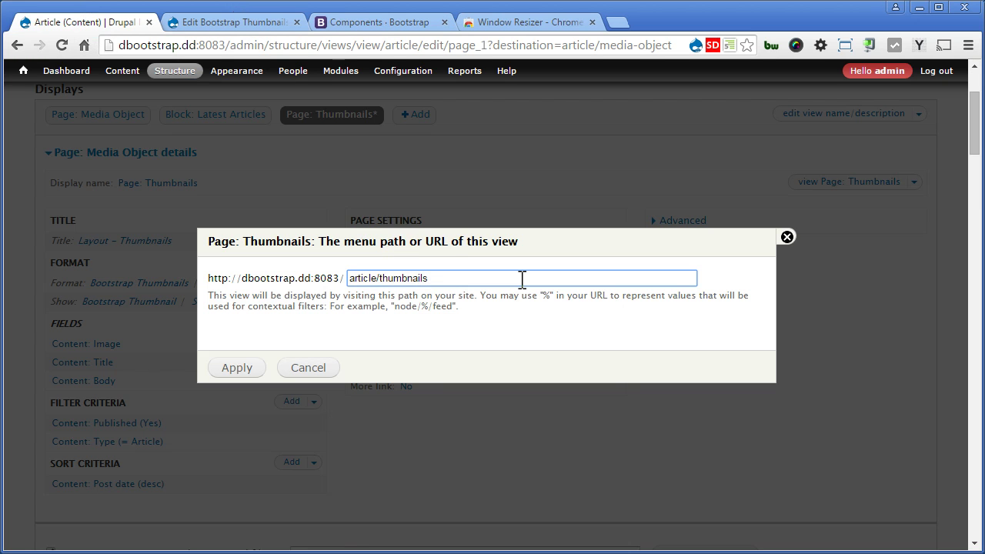
pyautogui.click(230, 369)
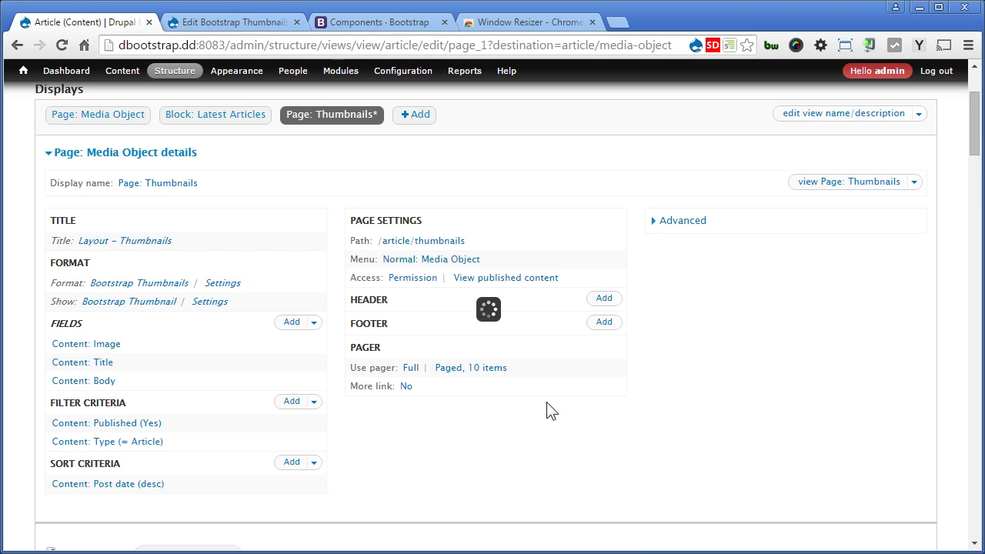
# Change the display's normal menu entry title to "Thumbnails".
pyautogui.click(468, 259)
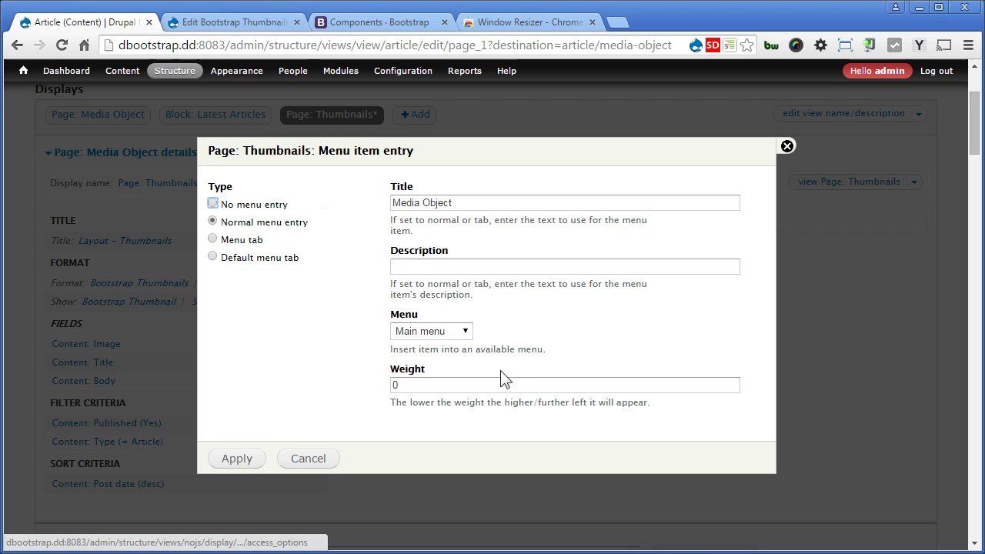
pyautogui.moveTo(473, 203); pyautogui.dragTo(289, 211)
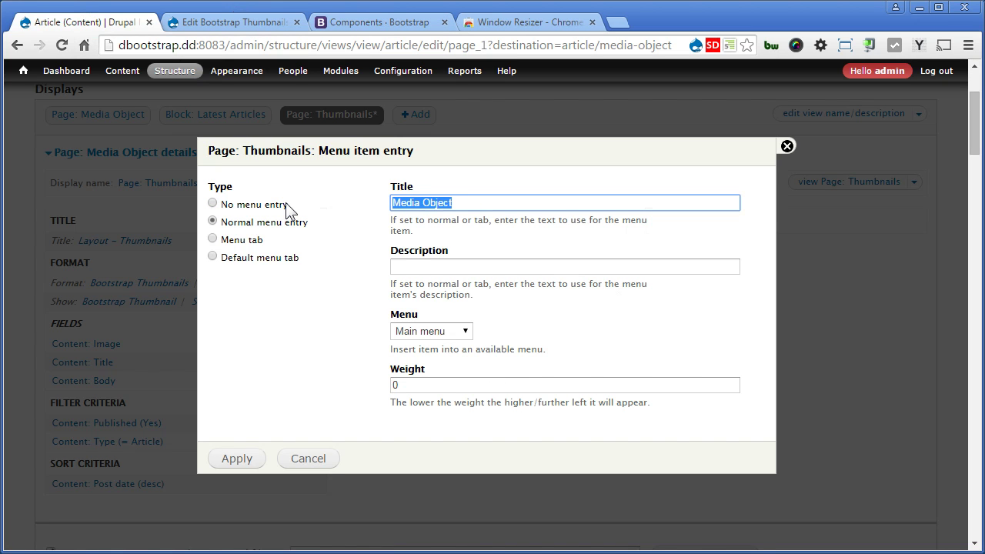
pyautogui.write('Thumbnails')
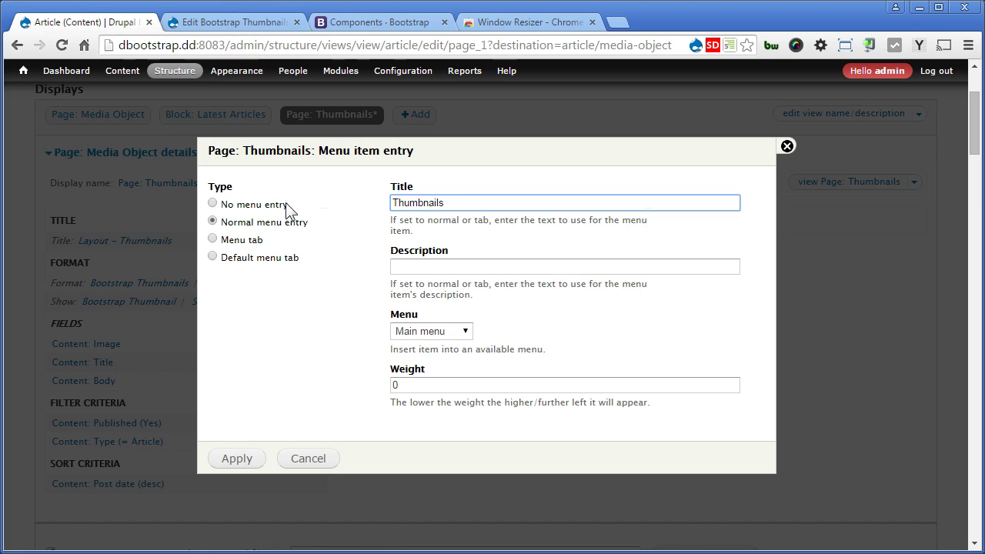
pyautogui.click(238, 458)
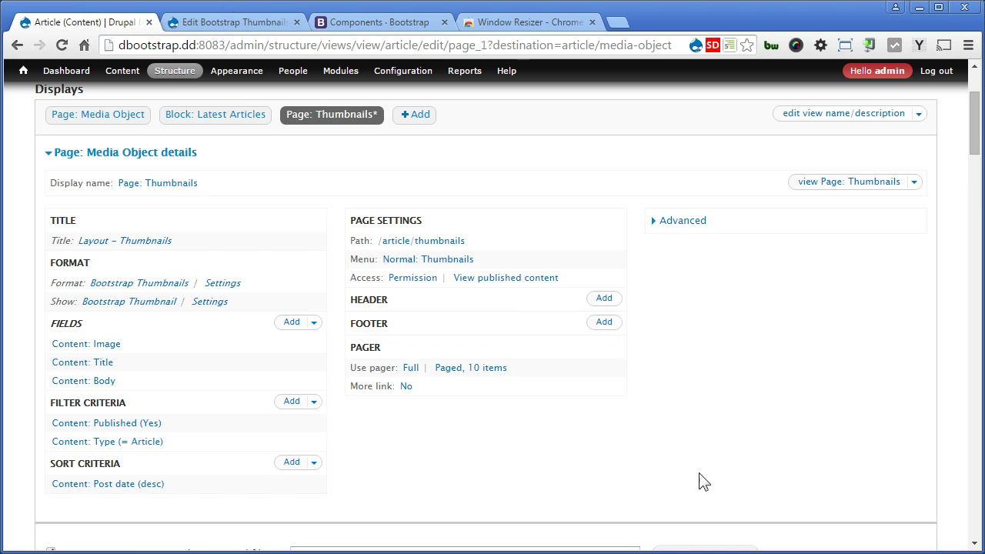
# Save the Article view and open the new Thumbnails page from the site's navigation.
pyautogui.moveTo(976, 143)
pyautogui.mouseDown()
pyautogui.moveTo(979, 369)
pyautogui.moveTo(979, 140)
pyautogui.mouseUp()
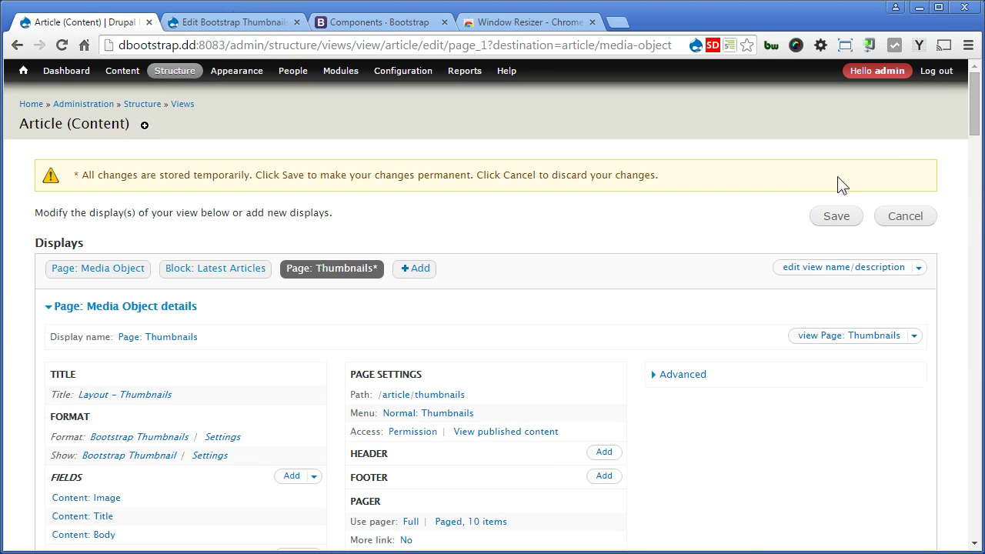
pyautogui.click(837, 217)
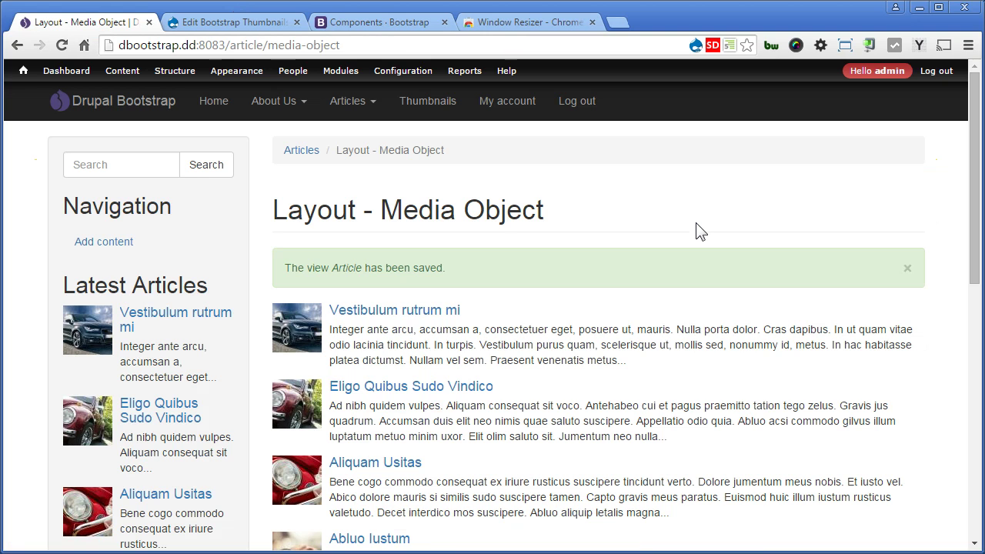
pyautogui.click(429, 104)
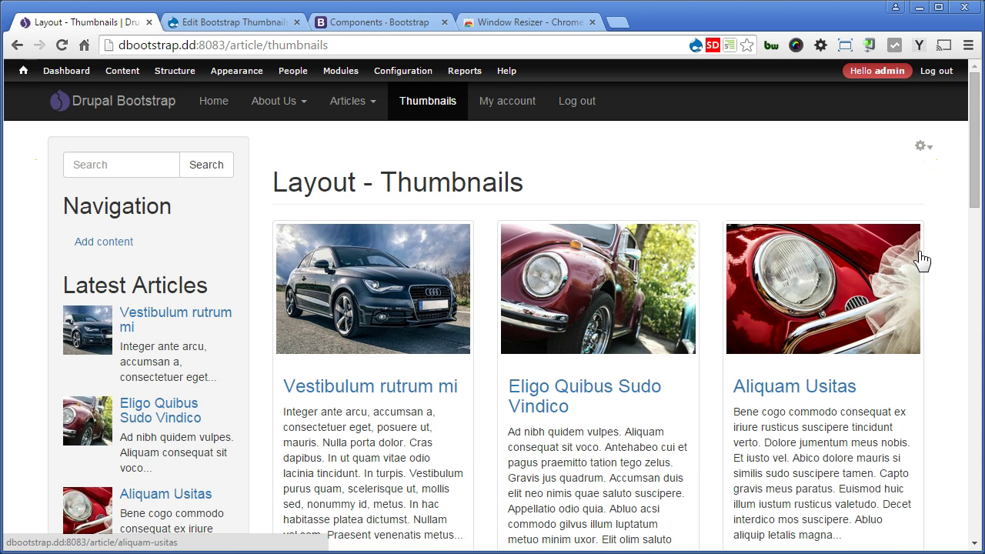
pyautogui.moveTo(972, 189); pyautogui.dragTo(947, 185)
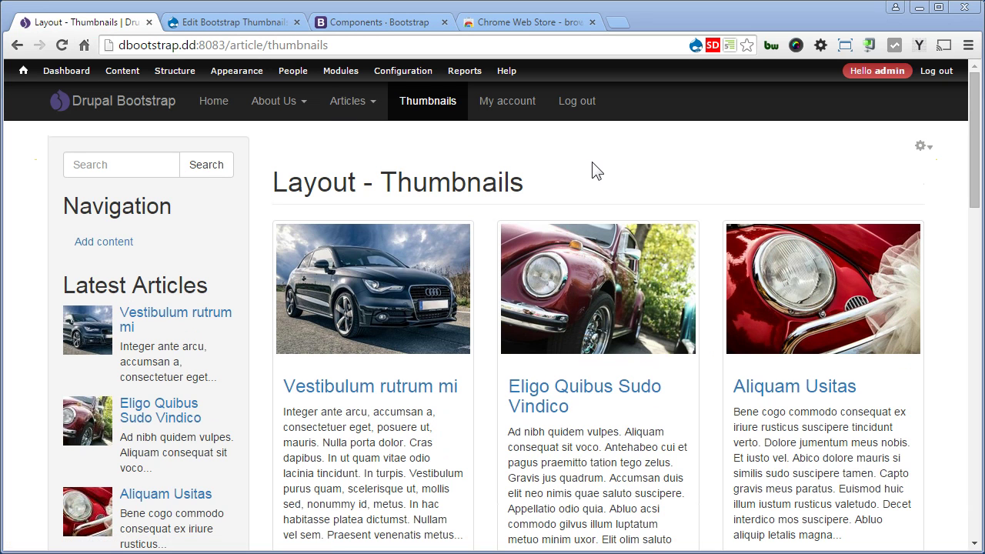
# Open the Main menu's link list, nest the Thumbnails link under Articles beside Media Object, and save the configuration.
pyautogui.hotkey('alt', 'space')
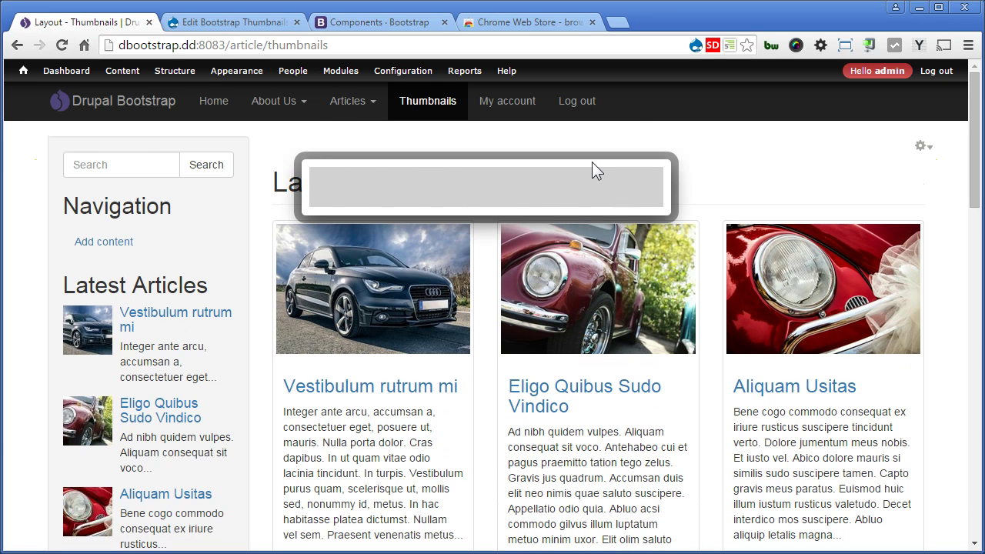
pyautogui.write('main')
pyautogui.press('Return')
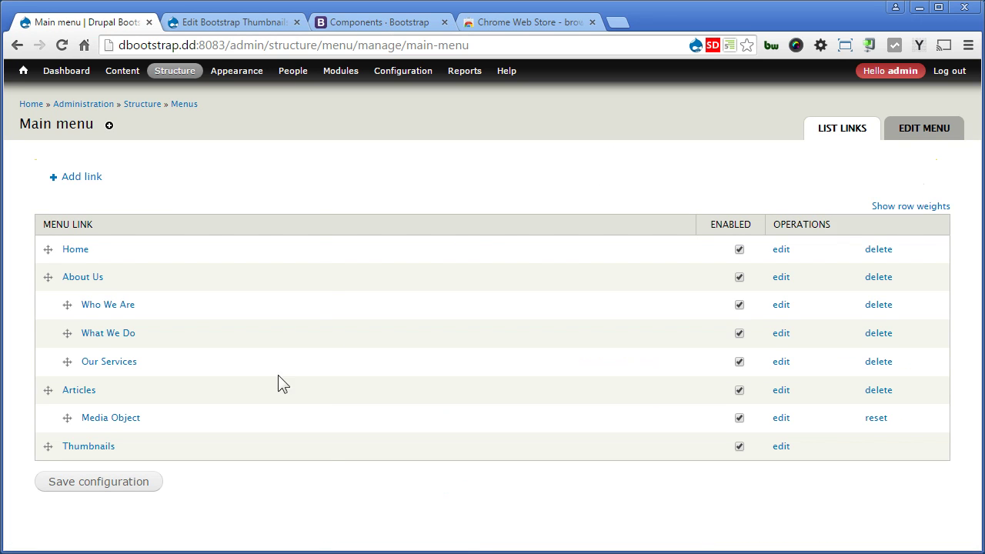
pyautogui.moveTo(45, 446); pyautogui.dragTo(71, 443)
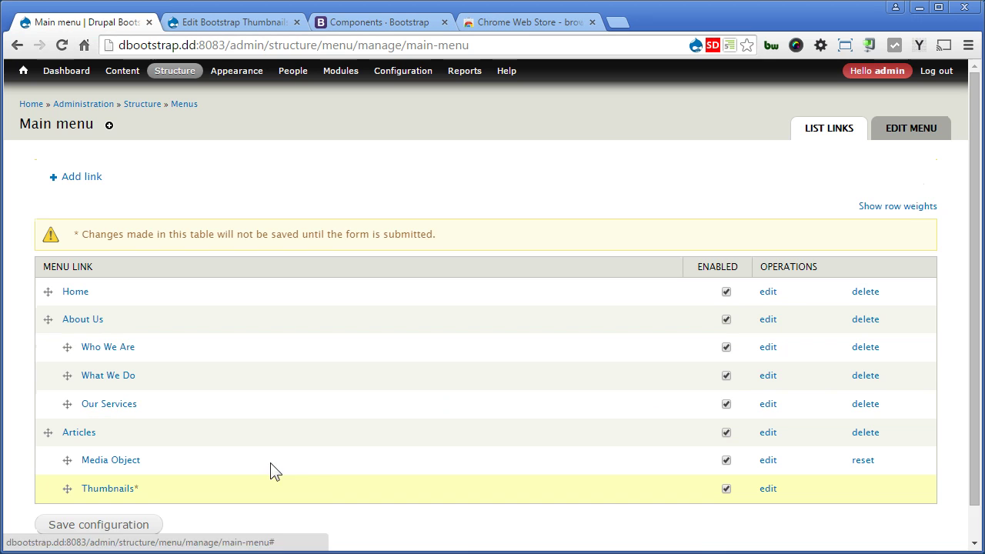
pyautogui.click(136, 522)
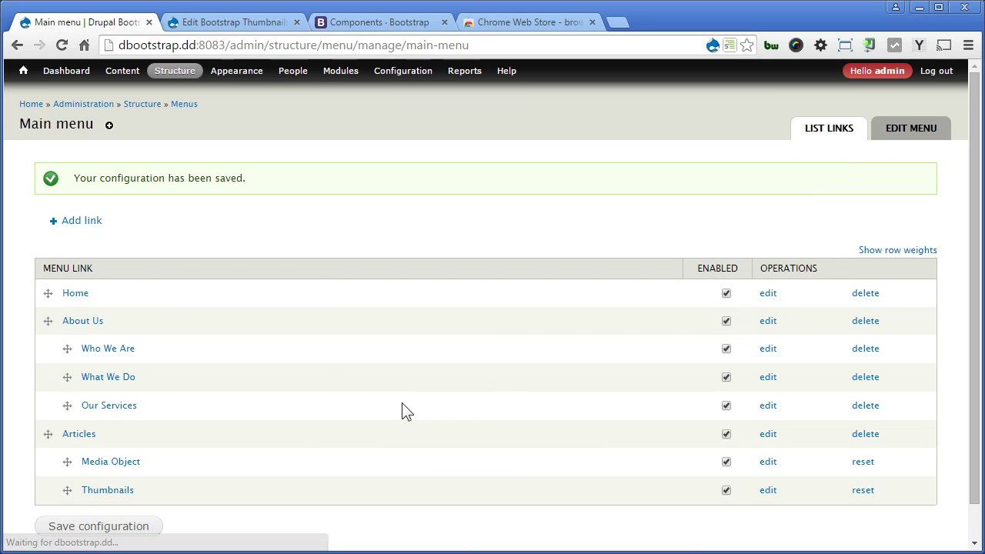
# From the home page, check the Articles submenu's Media Object and Thumbnails pages, and look through the thumbnail grid's rows.
pyautogui.click(23, 71)
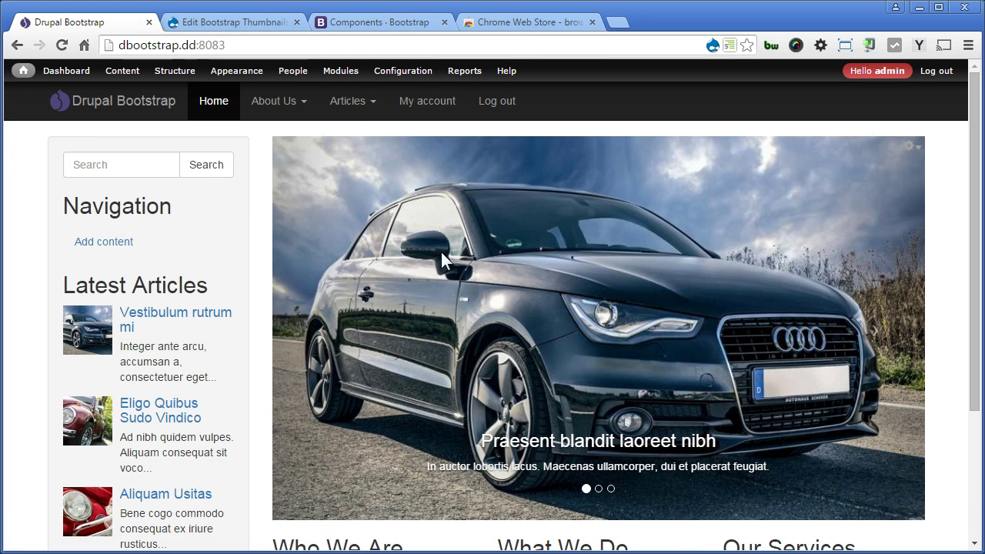
pyautogui.click(346, 110)
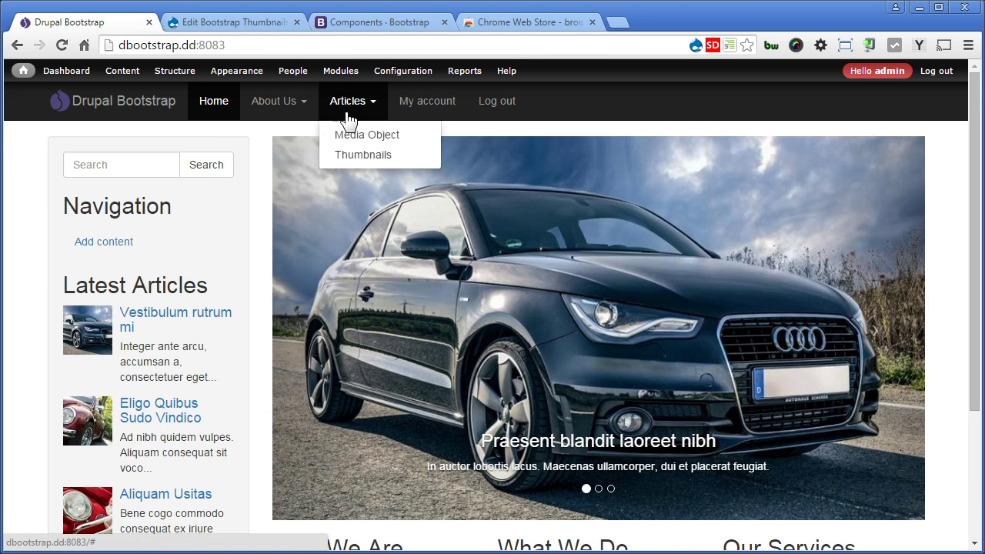
pyautogui.click(361, 136)
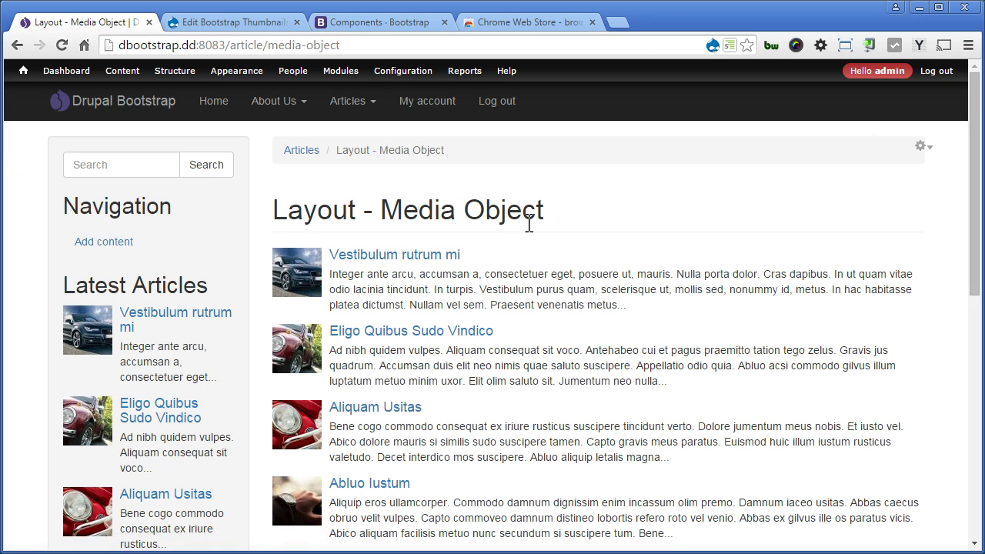
pyautogui.click(343, 105)
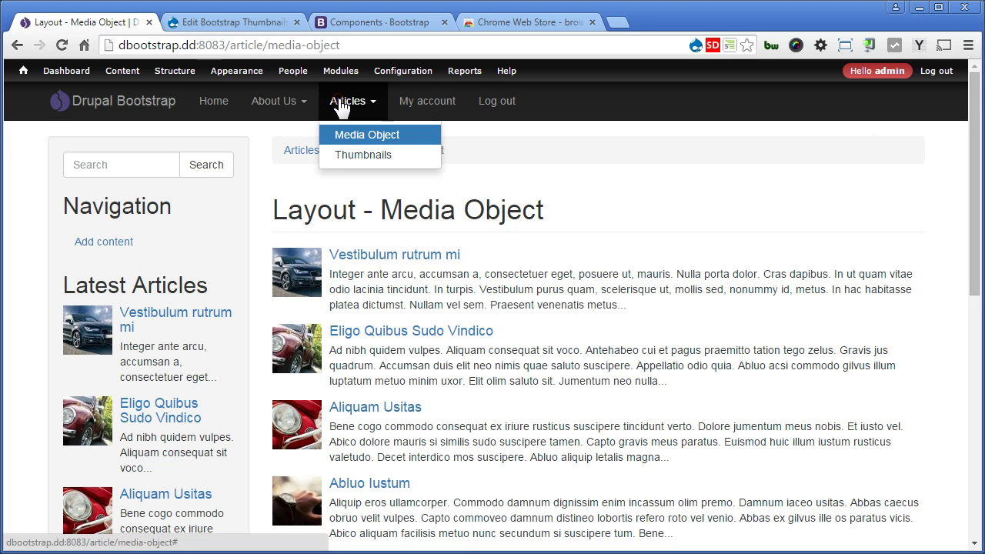
pyautogui.click(347, 153)
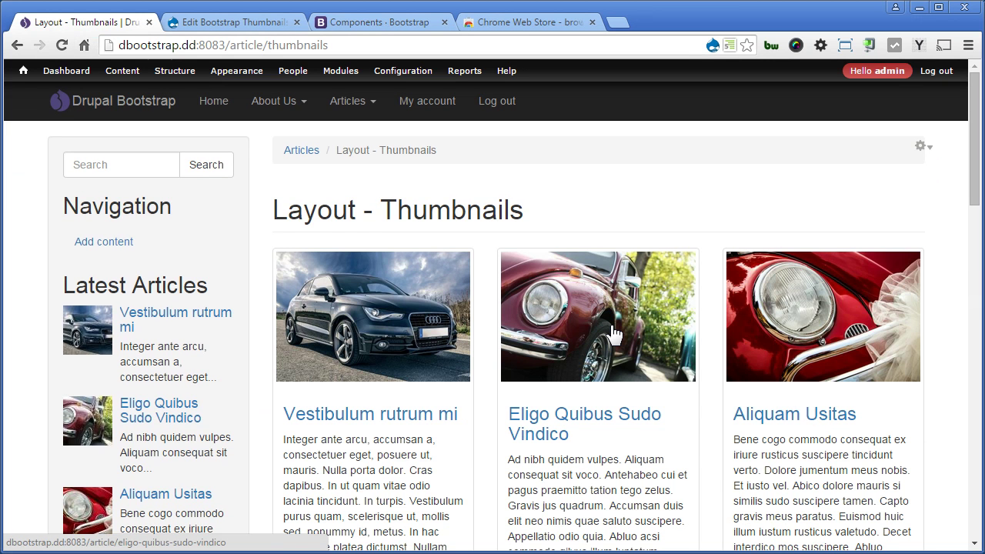
pyautogui.scroll(-2, 613, 333)
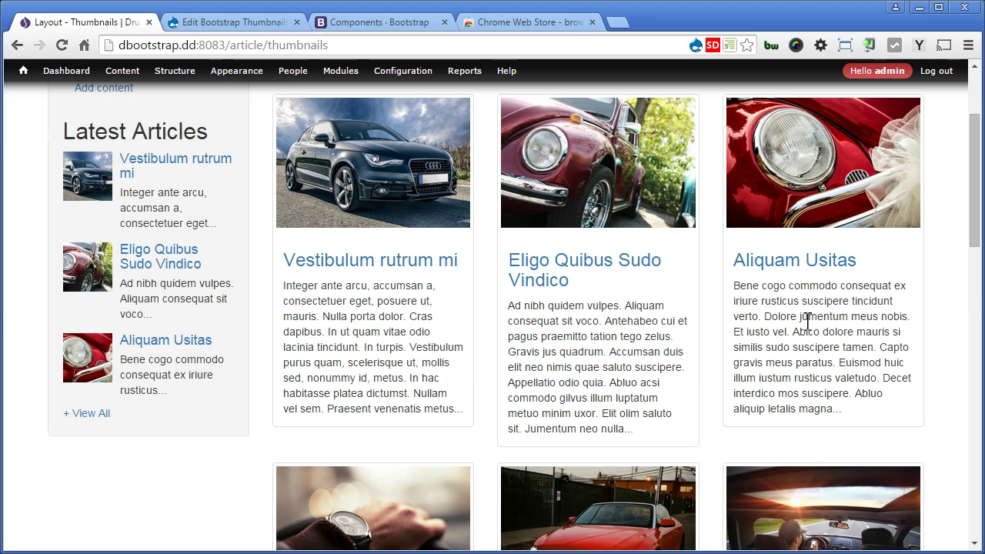
pyautogui.moveTo(976, 242); pyautogui.dragTo(976, 401)
pyautogui.scroll(-2, 974, 401)
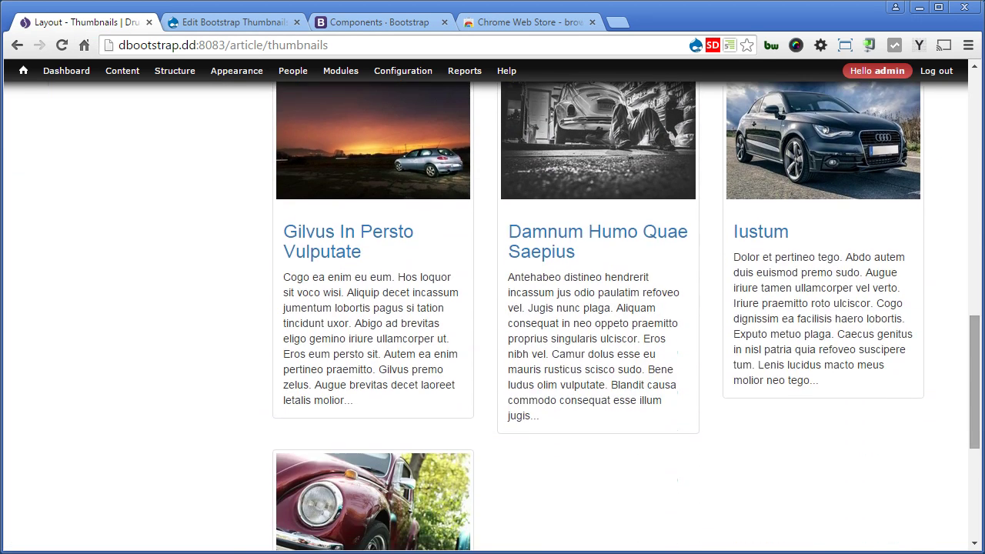
# Inspect the Damnum Humo Quae Saepius thumbnail's caption in the developer tools, docked below the page and enlarged.
pyautogui.rightClick(605, 339)
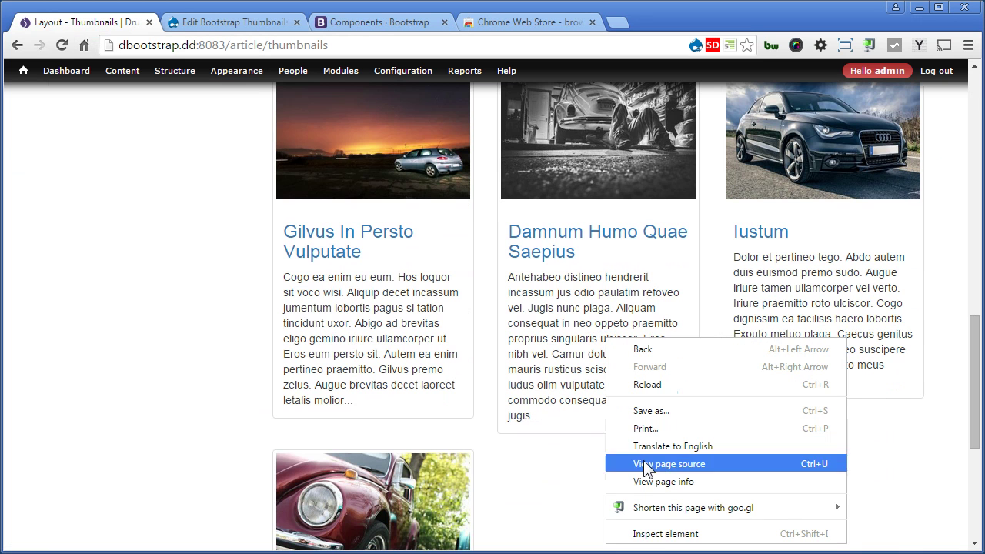
pyautogui.click(639, 534)
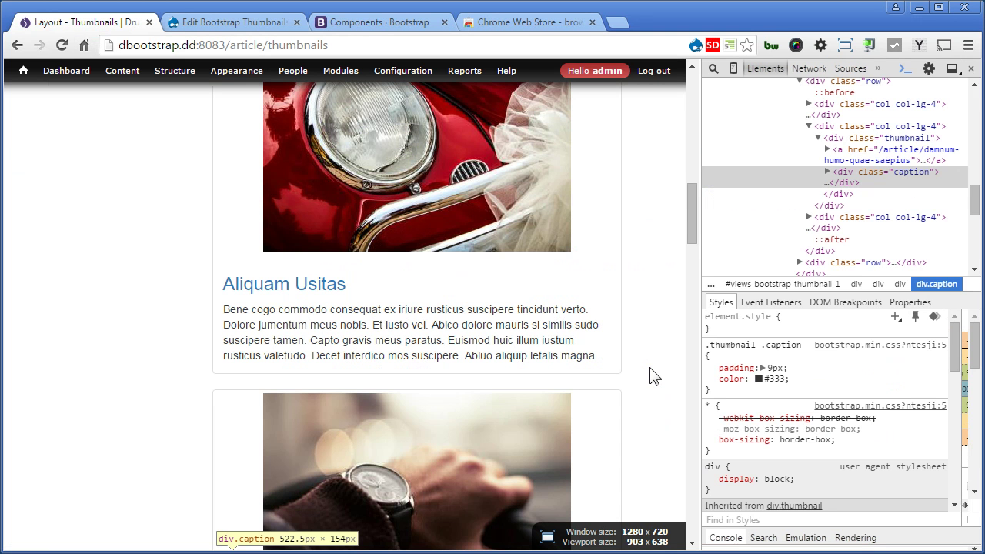
pyautogui.click(952, 69)
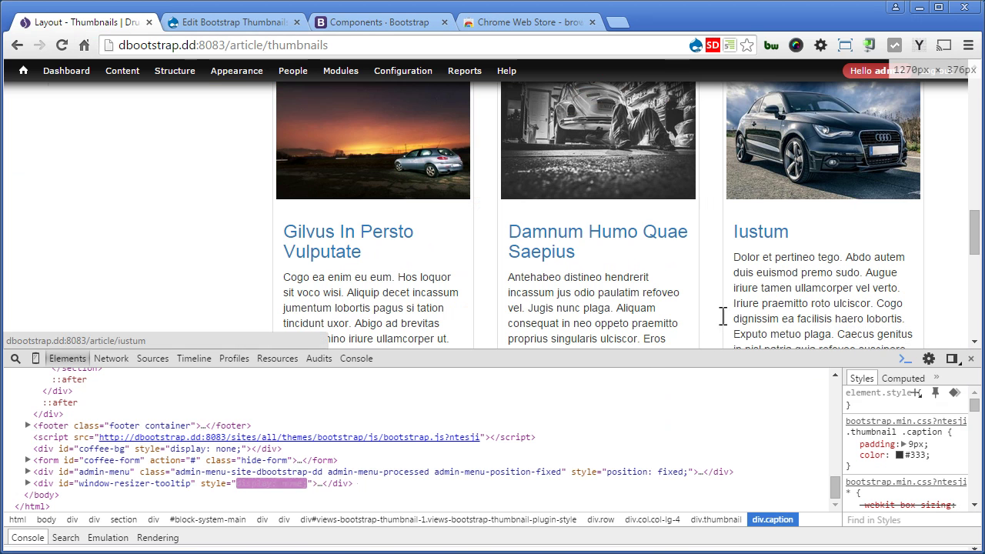
pyautogui.moveTo(631, 351); pyautogui.dragTo(631, 185)
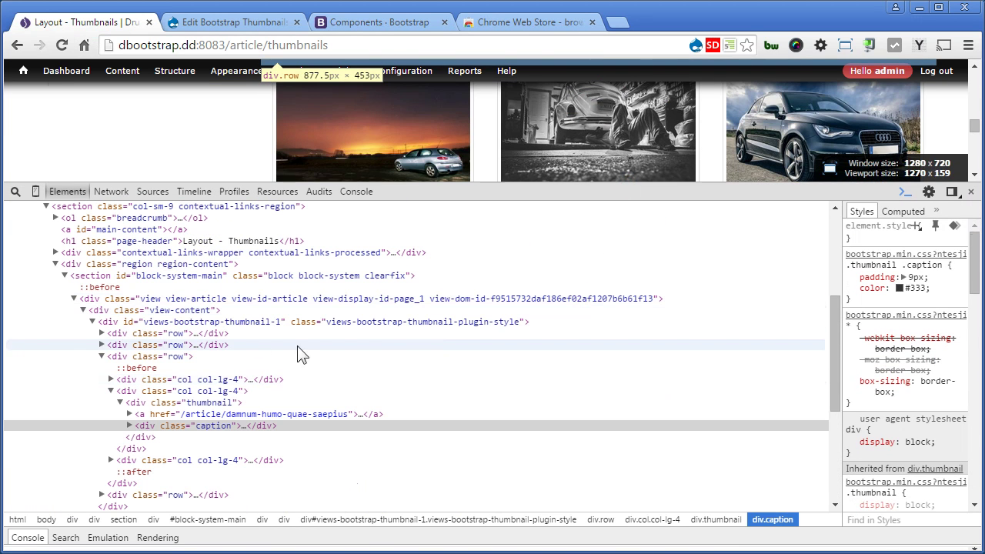
# Examine the third thumbnail row's div and its col-lg-4 column divs in the markup, and collapse the row.
pyautogui.click(112, 359)
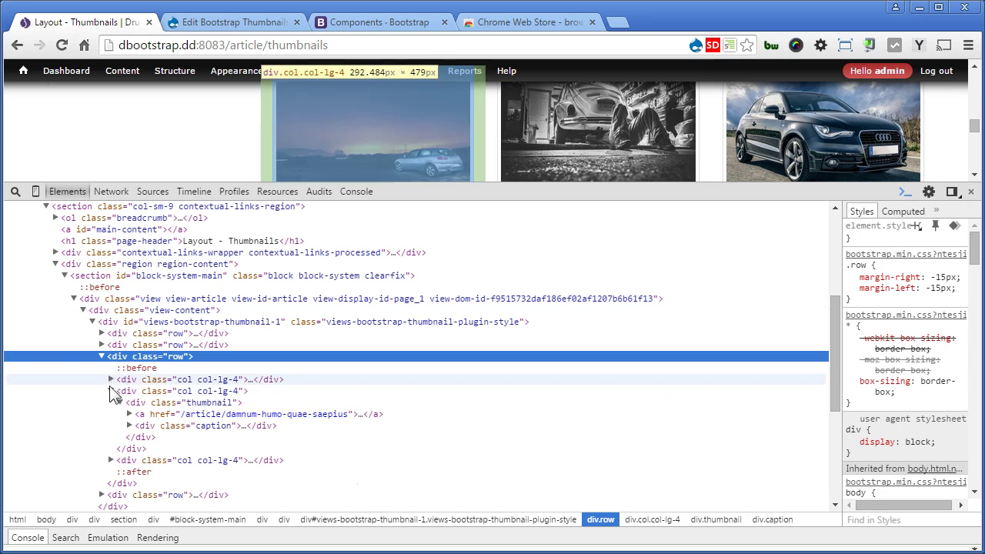
pyautogui.click(110, 391)
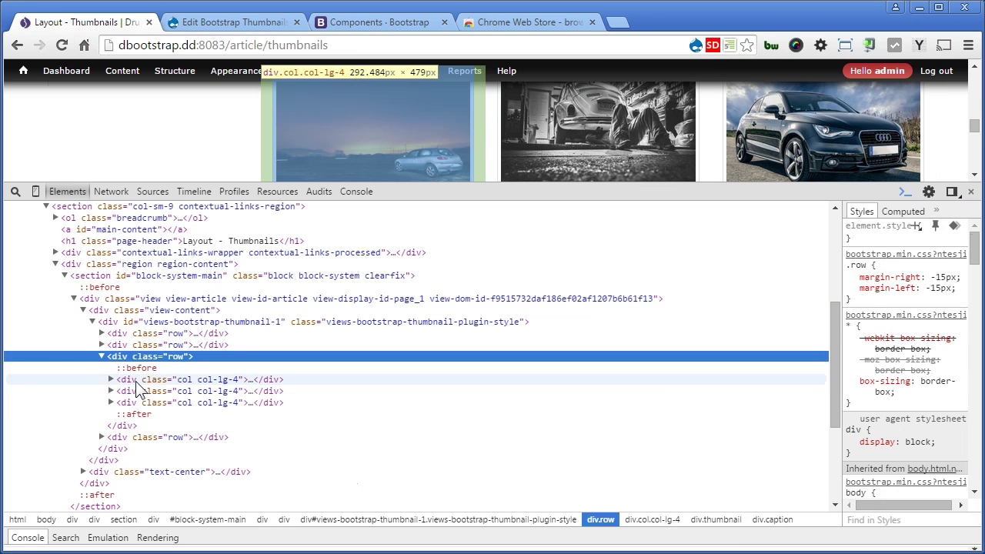
pyautogui.click(132, 379)
pyautogui.click(141, 393)
pyautogui.click(144, 403)
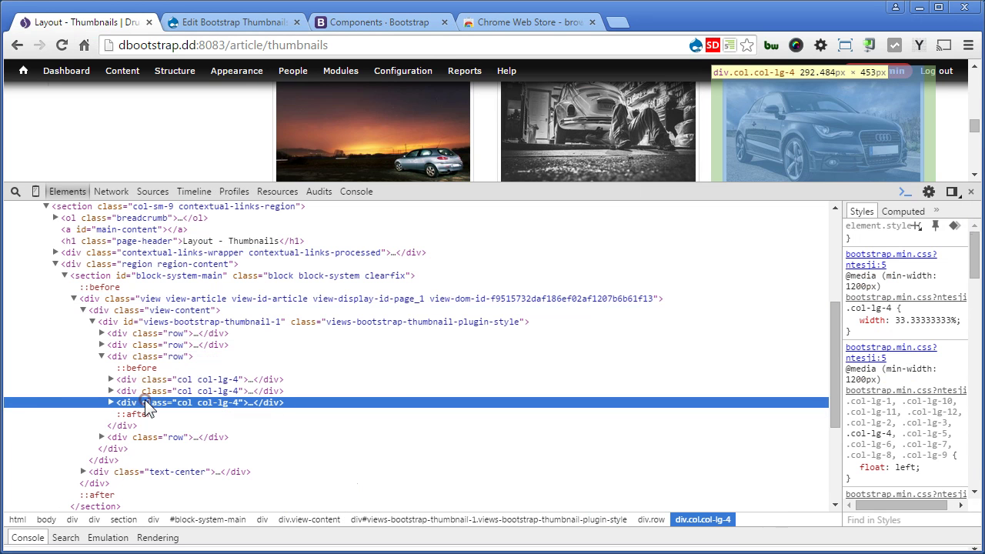
pyautogui.click(178, 356)
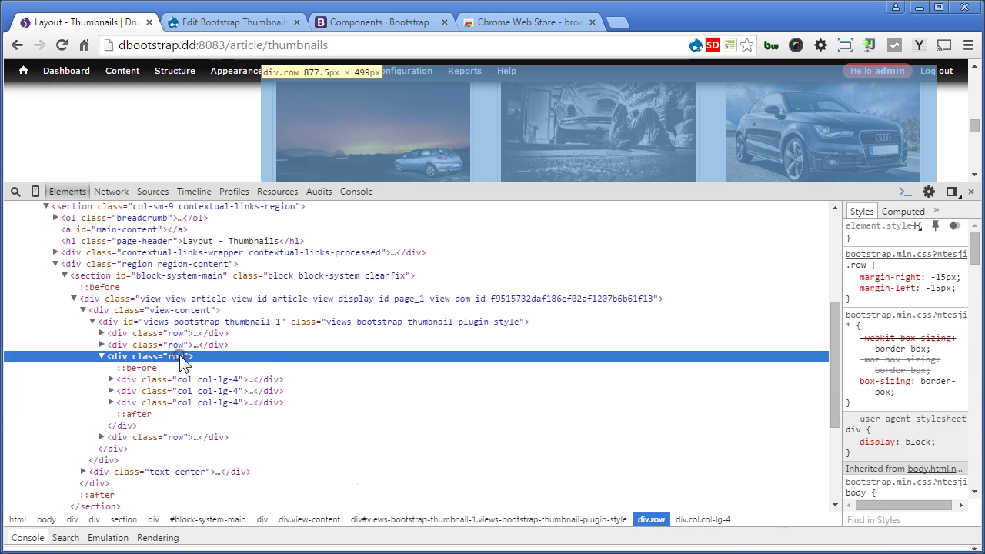
pyautogui.click(102, 356)
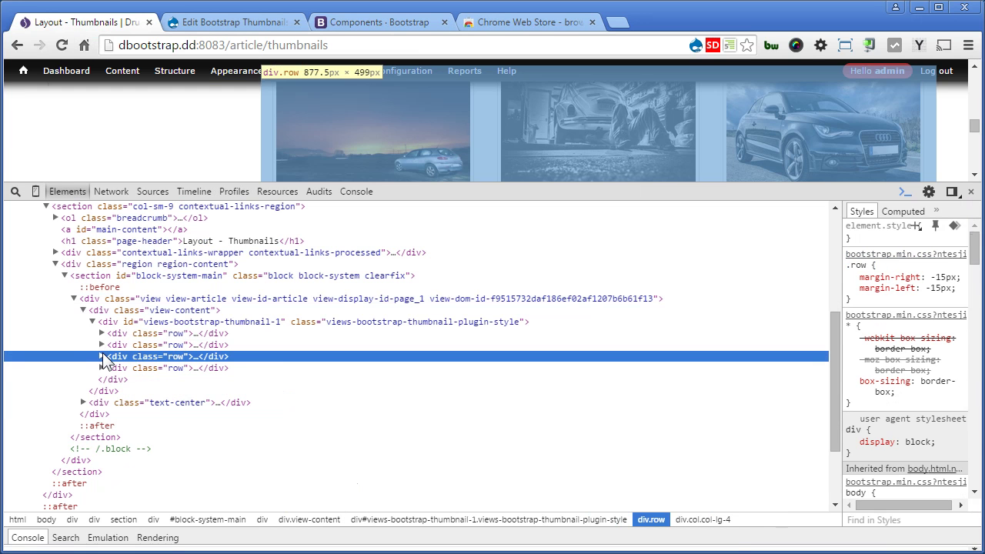